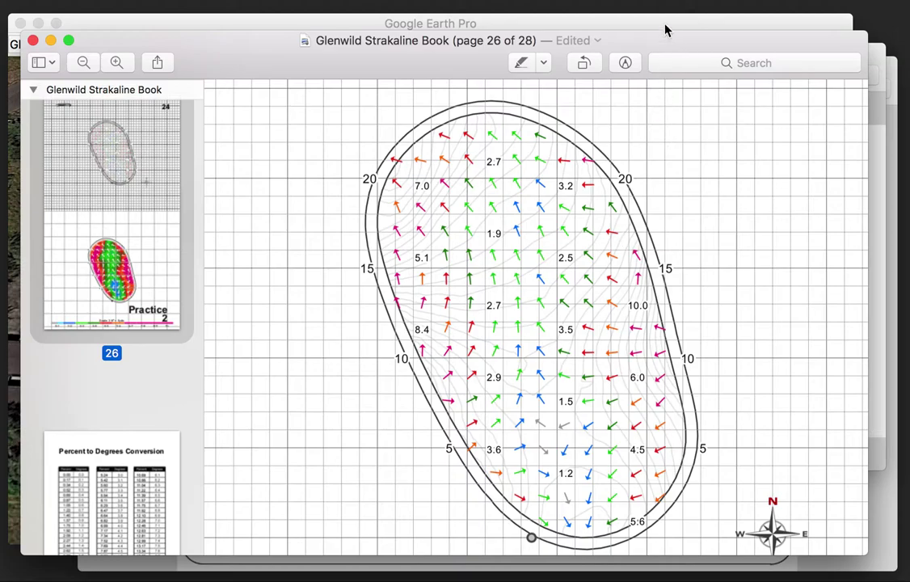
Bring the Google Earth Pro aerial view of the Glenwild green in front of the Preview green book
{"action": "left_click", "coordinate": [660, 31]}
Measure a ruler line from the road far west of the green to the green
{"action": "scroll", "coordinate": [490, 322], "scroll_direction": "down", "scroll_amount": 5}
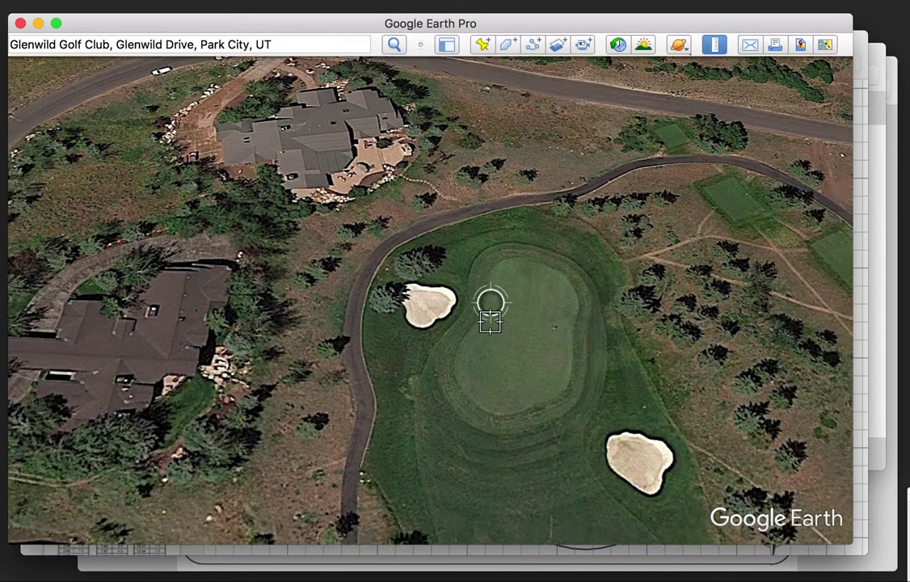
{"action": "scroll", "coordinate": [404, 323], "scroll_direction": "down", "scroll_amount": 3}
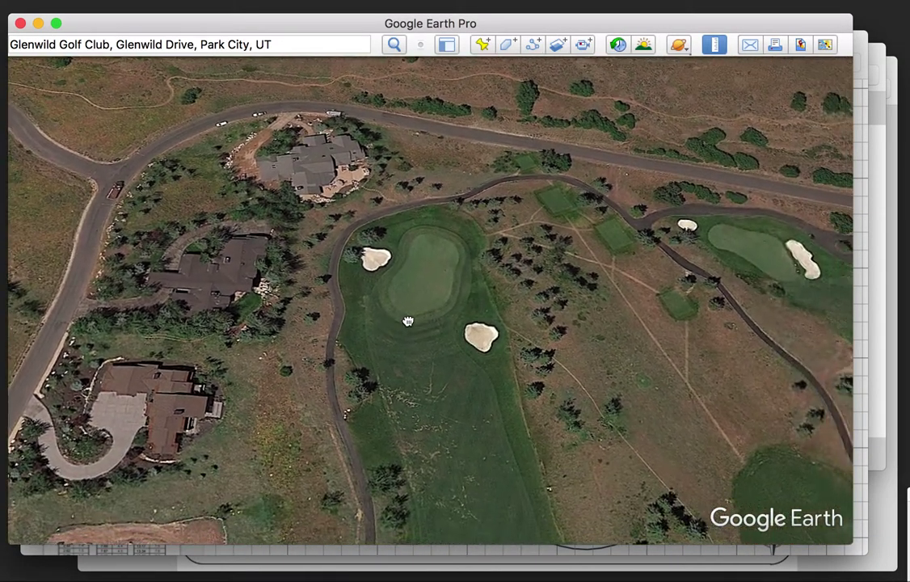
{"action": "scroll", "coordinate": [263, 247], "scroll_direction": "down", "scroll_amount": 3}
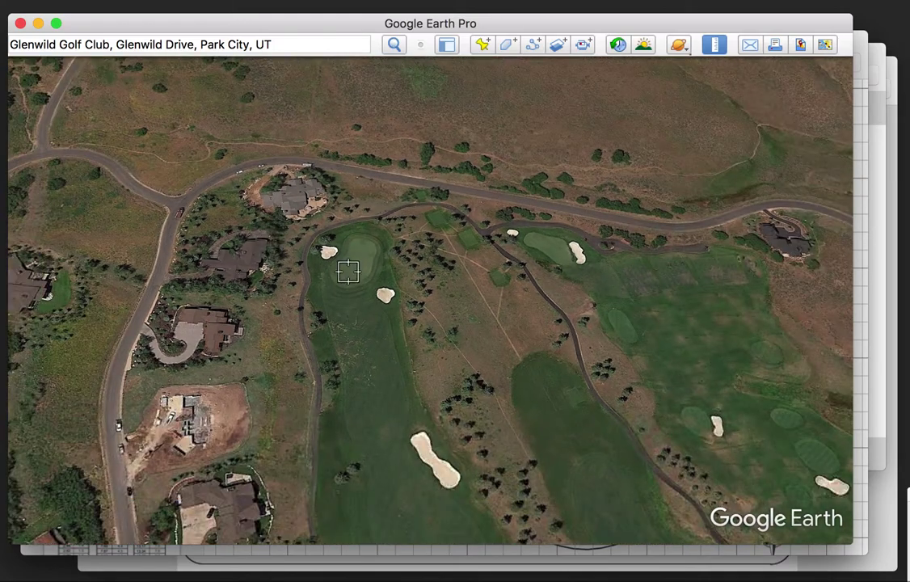
{"action": "left_click_drag", "start_coordinate": [349, 266], "coordinate": [446, 300]}
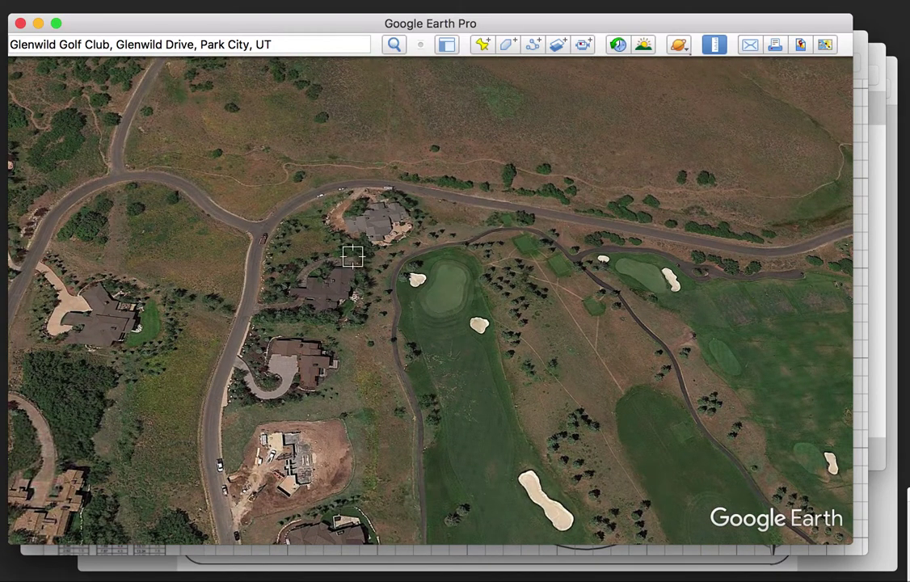
{"action": "left_click", "coordinate": [38, 183]}
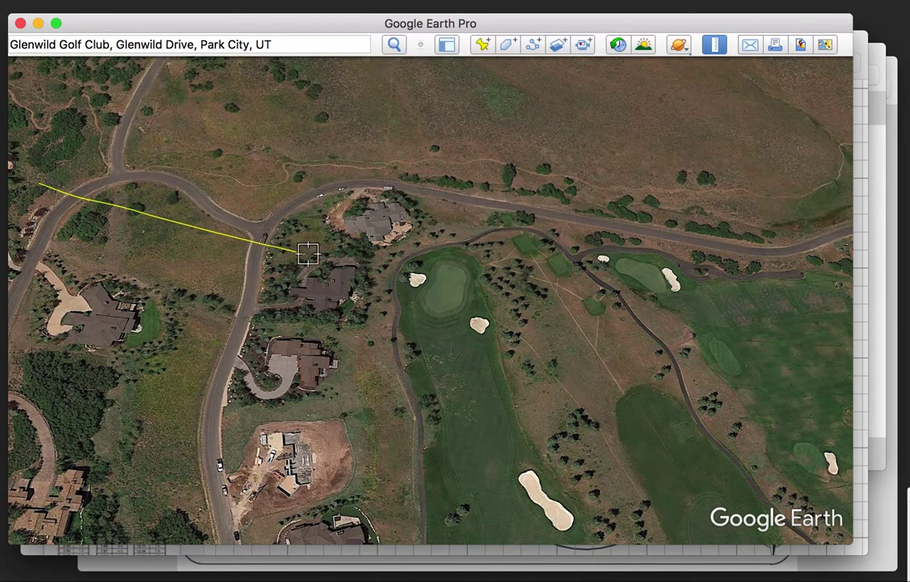
{"action": "left_click", "coordinate": [438, 297]}
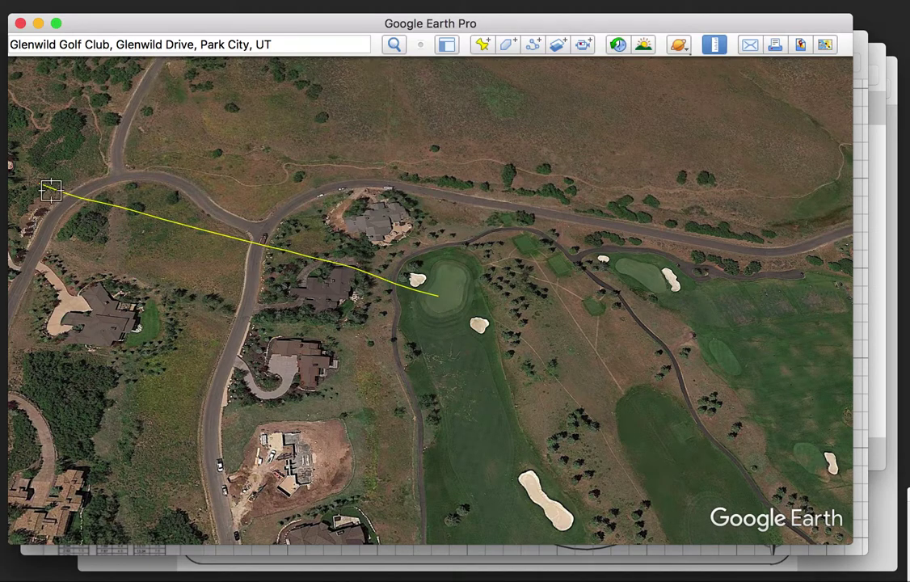
Clear the measured line and zoom in close on the road junction
{"action": "left_click", "coordinate": [250, 270]}
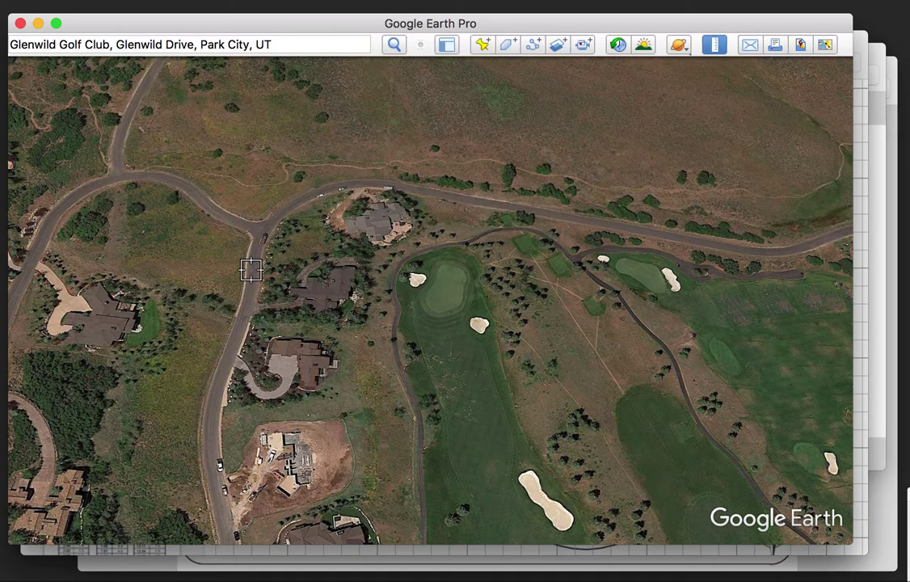
{"action": "scroll", "coordinate": [251, 269], "scroll_direction": "up", "scroll_amount": 3}
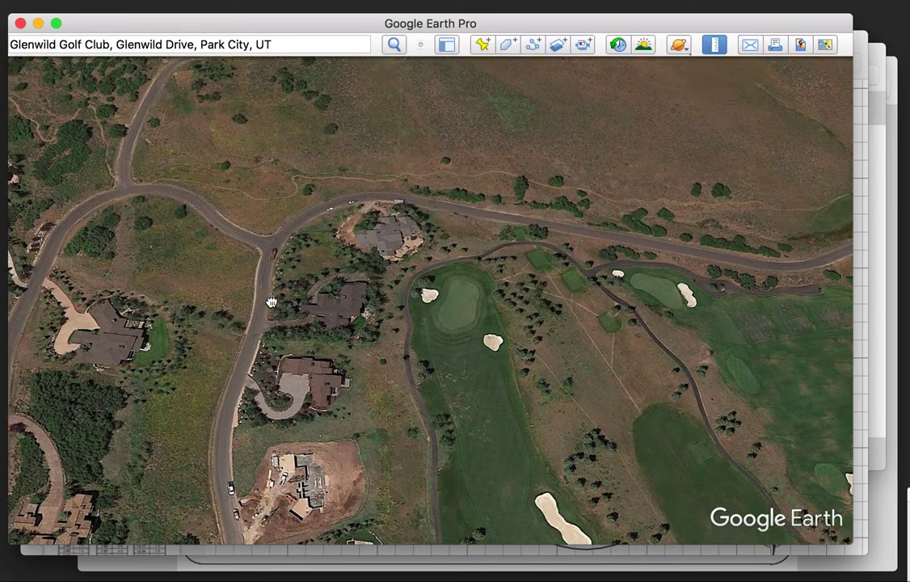
{"action": "scroll", "coordinate": [313, 321], "scroll_direction": "up", "scroll_amount": 5}
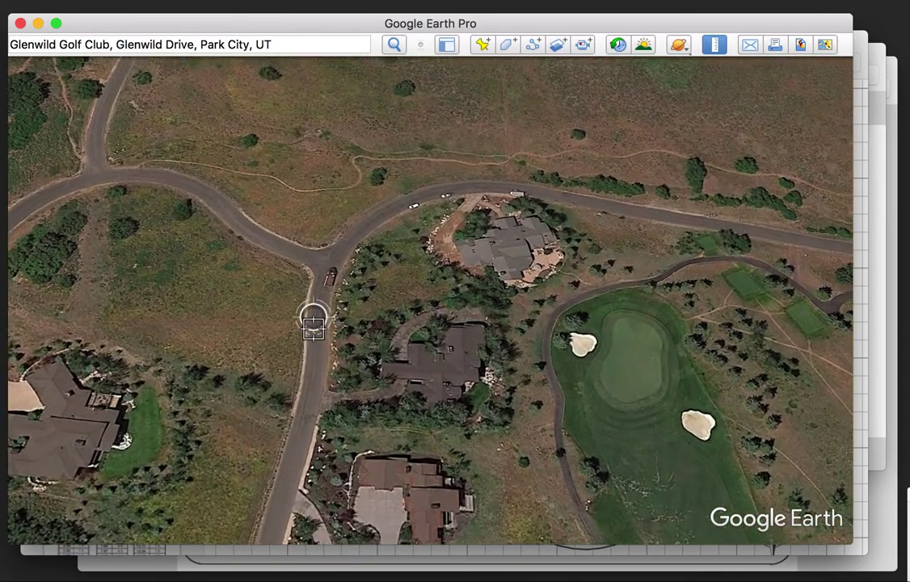
{"action": "scroll", "coordinate": [313, 328], "scroll_direction": "up", "scroll_amount": 4}
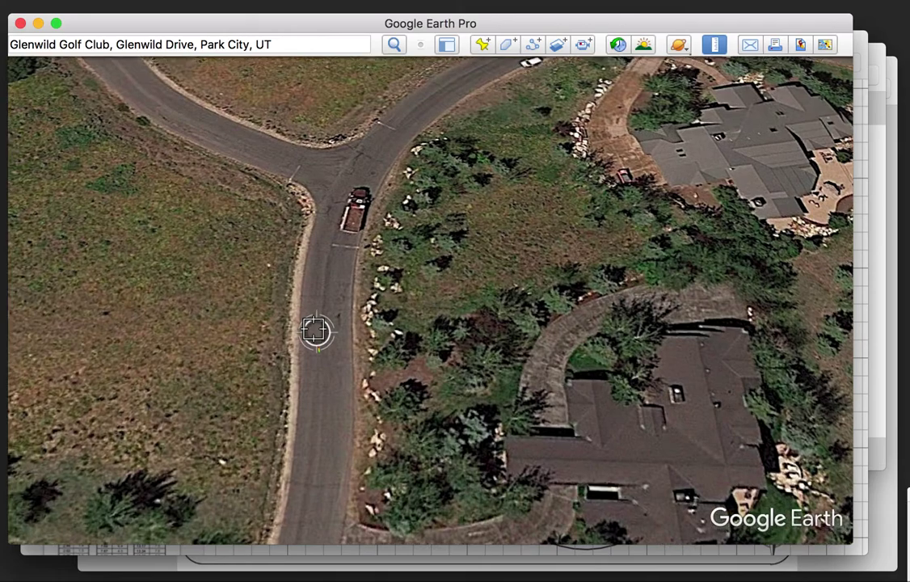
Measure across the road to the grass verge, start a second line, and pull back toward the green
{"action": "left_click", "coordinate": [321, 353]}
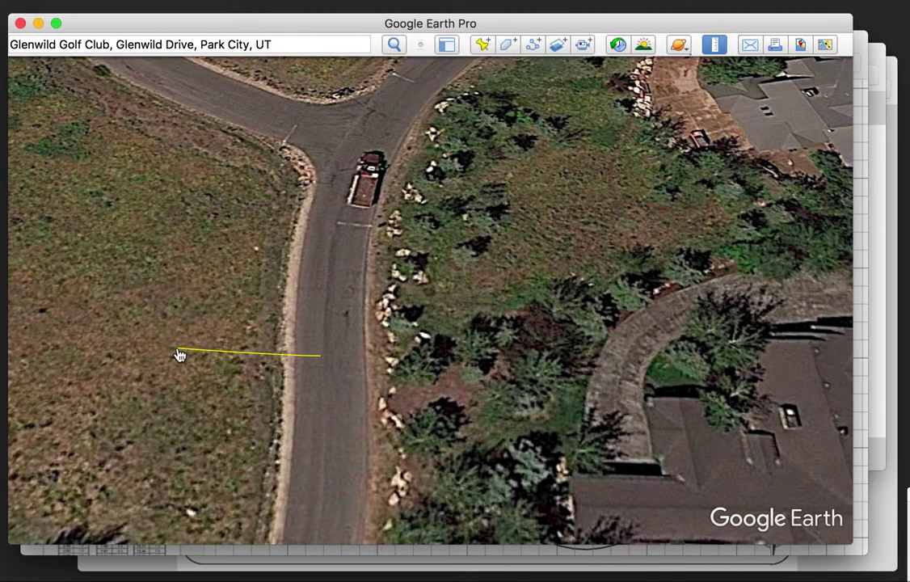
{"action": "left_click", "coordinate": [178, 349]}
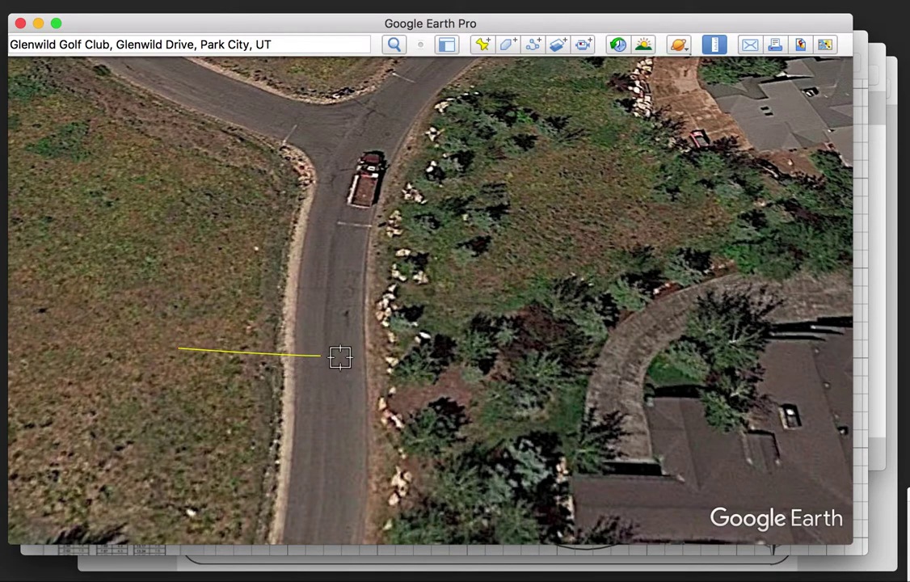
{"action": "left_click", "coordinate": [342, 357]}
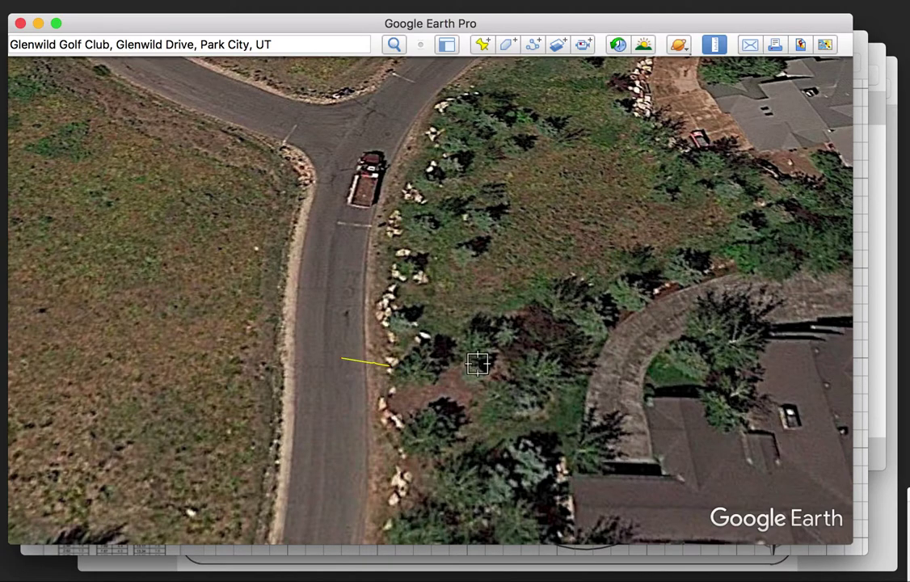
{"action": "scroll", "coordinate": [477, 339], "scroll_direction": "down", "scroll_amount": 3}
{"action": "left_click_drag", "start_coordinate": [521, 353], "coordinate": [483, 331]}
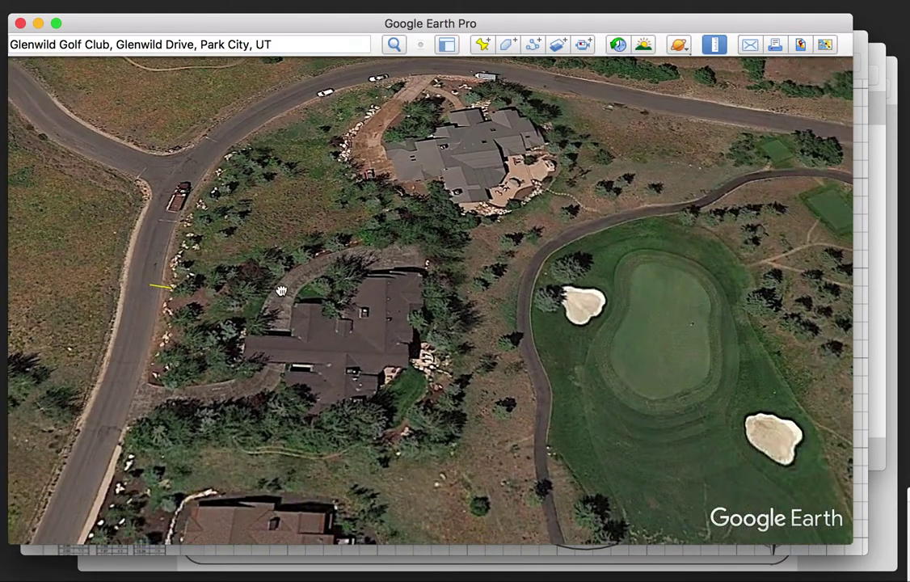
Centre the green, then zoom in along the fairway in front of it
{"action": "left_click_drag", "start_coordinate": [404, 338], "coordinate": [337, 324]}
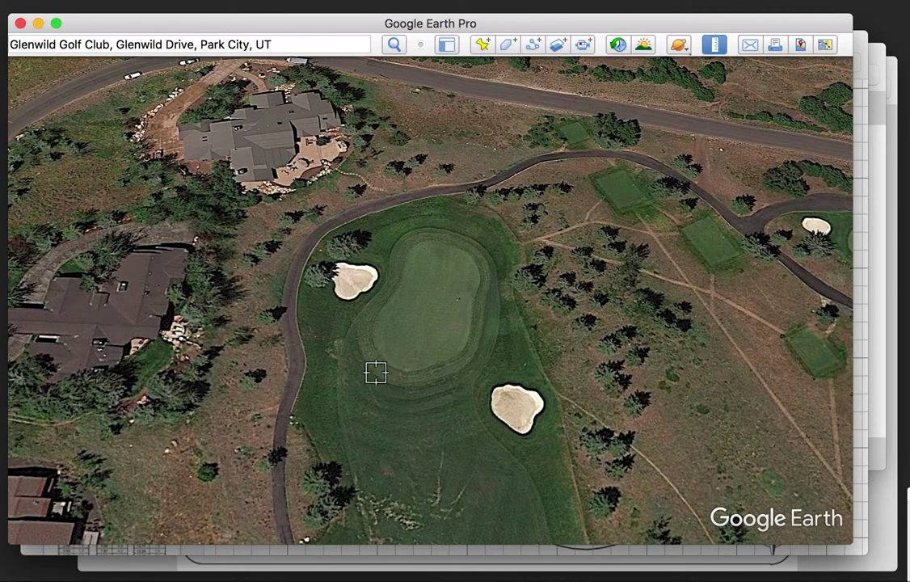
{"action": "left_click_drag", "start_coordinate": [376, 371], "coordinate": [315, 323]}
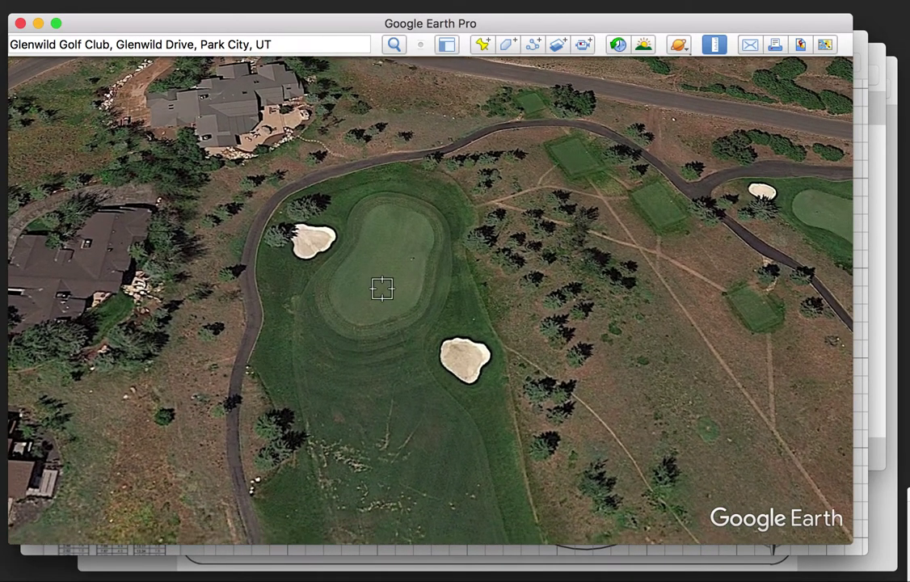
{"action": "scroll", "coordinate": [380, 275], "scroll_direction": "up", "scroll_amount": 3}
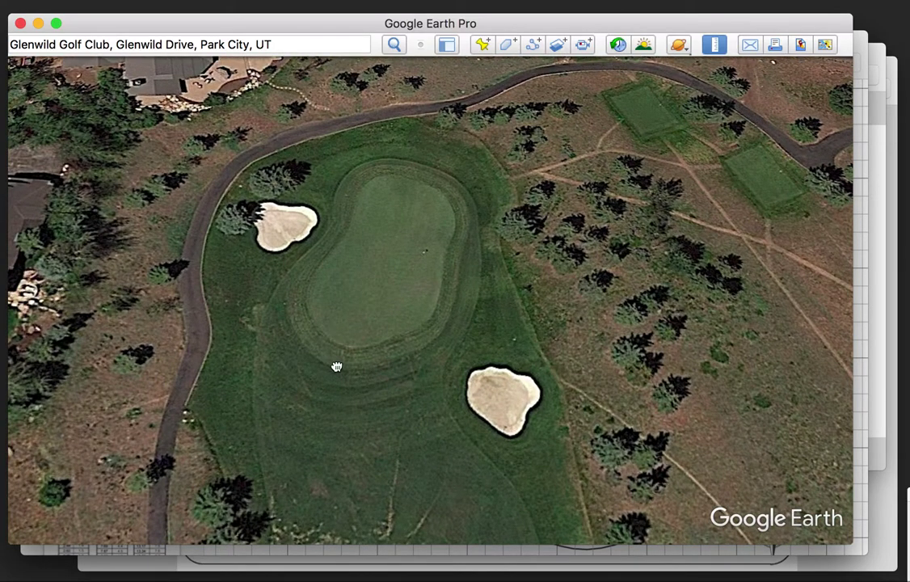
{"action": "left_click_drag", "start_coordinate": [336, 367], "coordinate": [333, 217]}
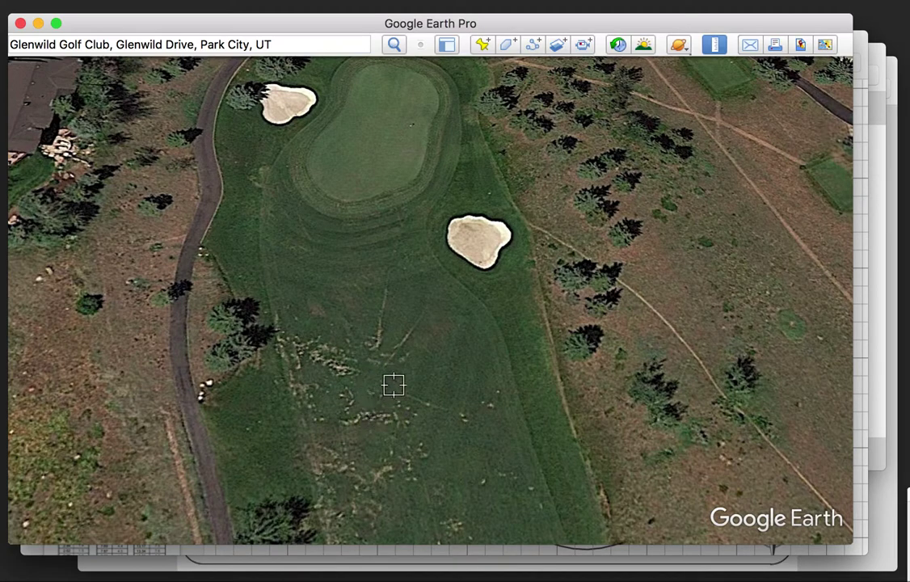
{"action": "left_click_drag", "start_coordinate": [394, 386], "coordinate": [392, 324]}
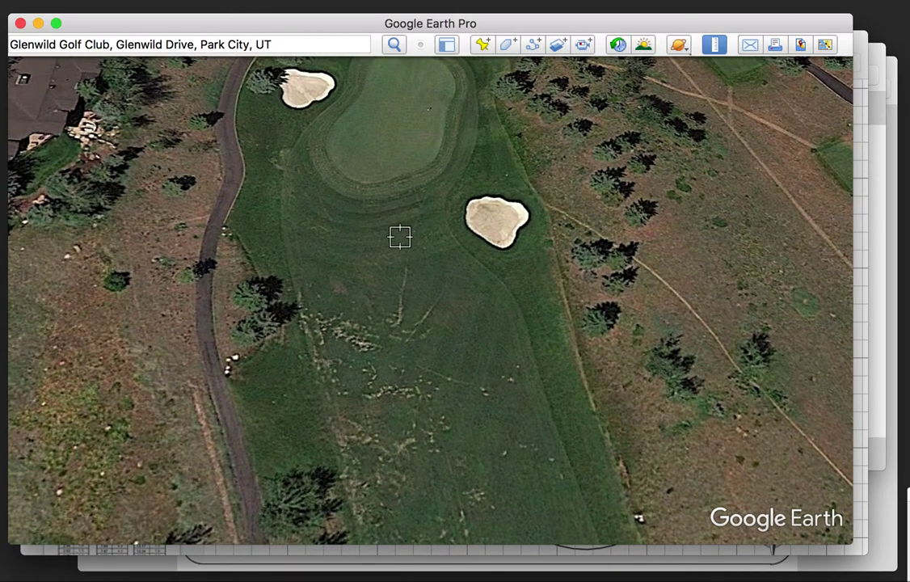
{"action": "scroll", "coordinate": [392, 297], "scroll_direction": "up", "scroll_amount": 3}
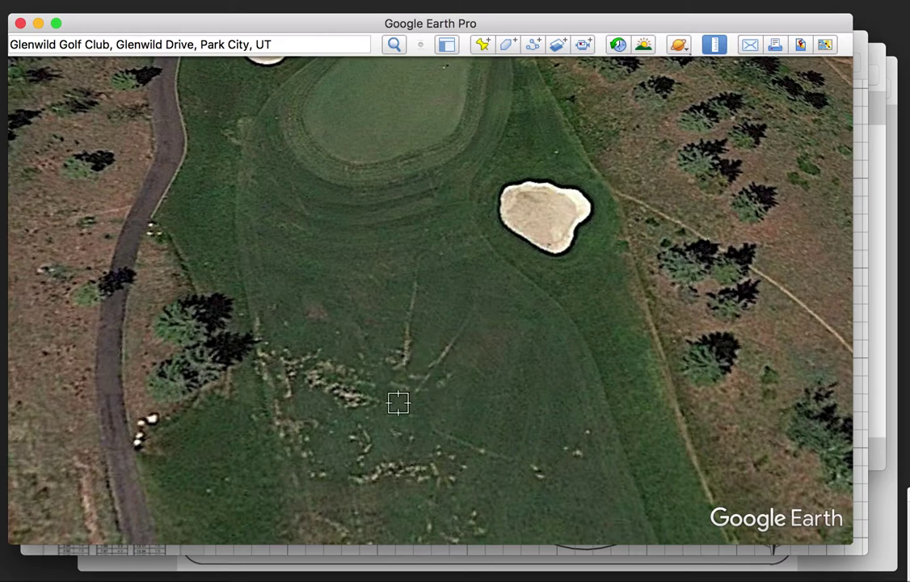
{"action": "left_click_drag", "start_coordinate": [393, 405], "coordinate": [380, 293]}
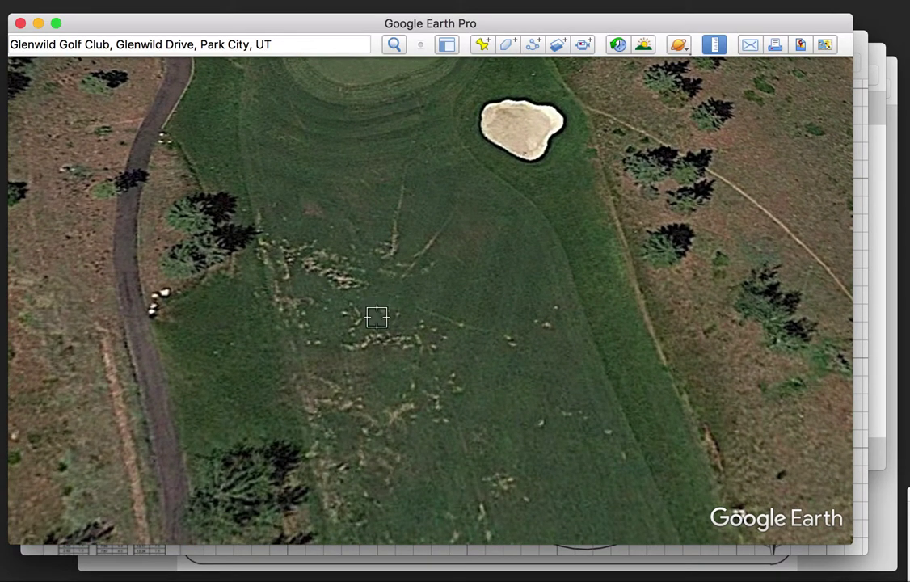
{"action": "scroll", "coordinate": [376, 311], "scroll_direction": "up", "scroll_amount": 1}
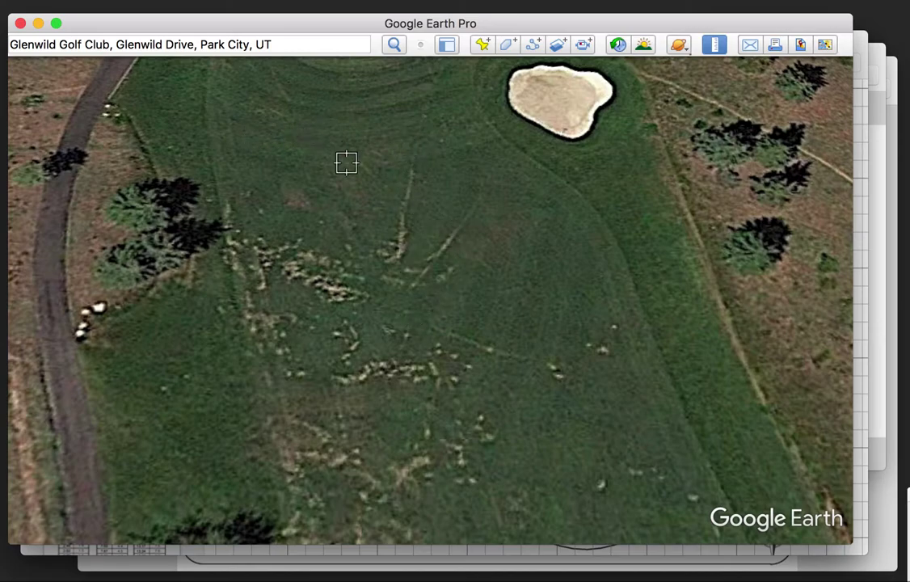
Follow the fairway past the long bunker, then zoom out to show the whole hole
{"action": "left_click_drag", "start_coordinate": [345, 160], "coordinate": [376, 323]}
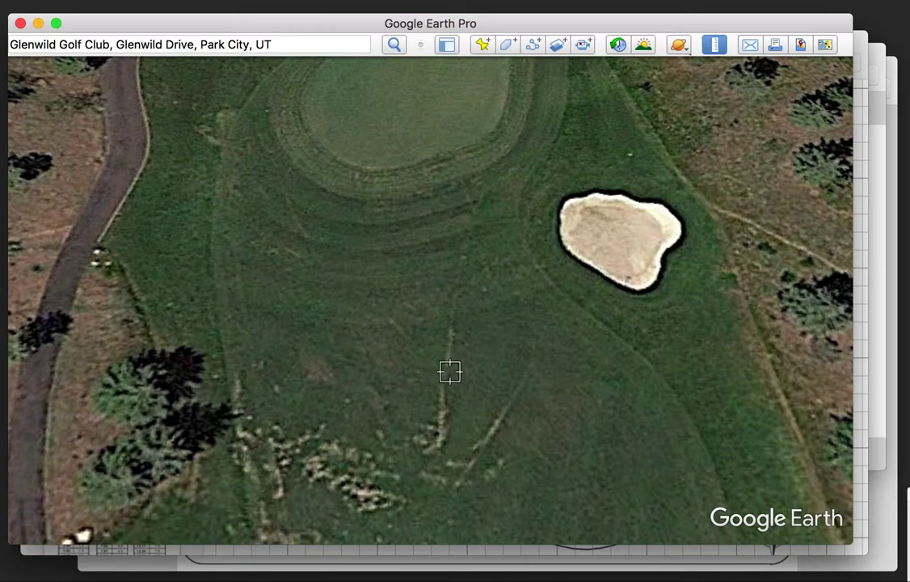
{"action": "left_click_drag", "start_coordinate": [447, 365], "coordinate": [403, 204]}
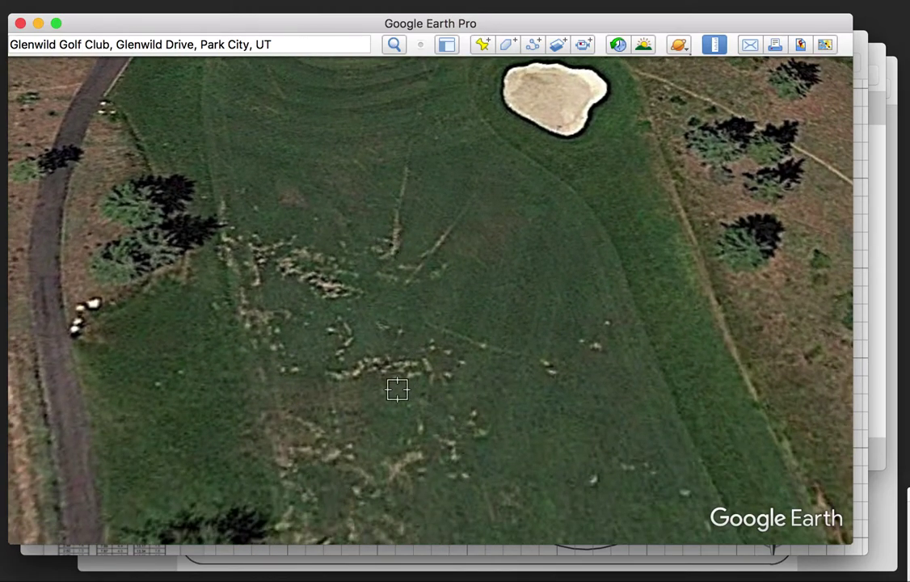
{"action": "left_click_drag", "start_coordinate": [395, 421], "coordinate": [387, 348]}
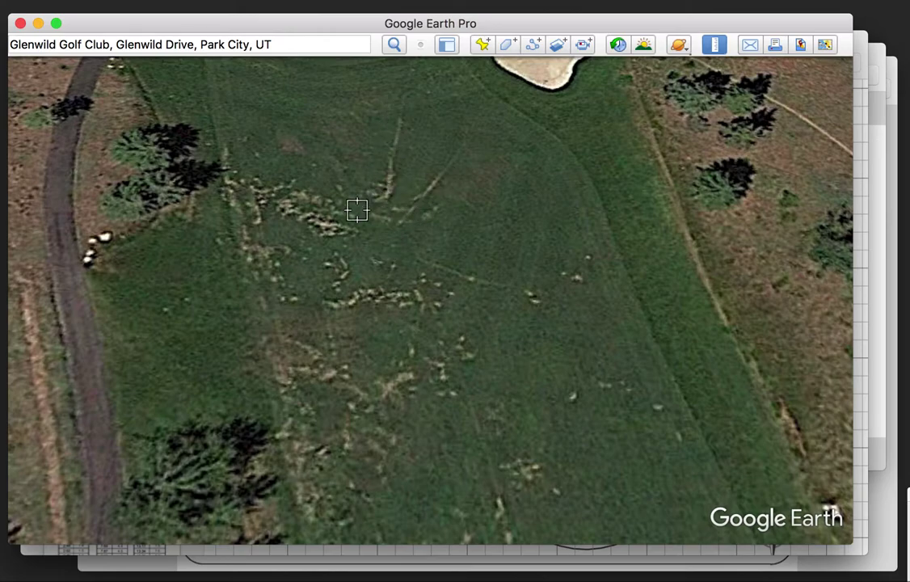
{"action": "scroll", "coordinate": [358, 209], "scroll_direction": "up", "scroll_amount": 3}
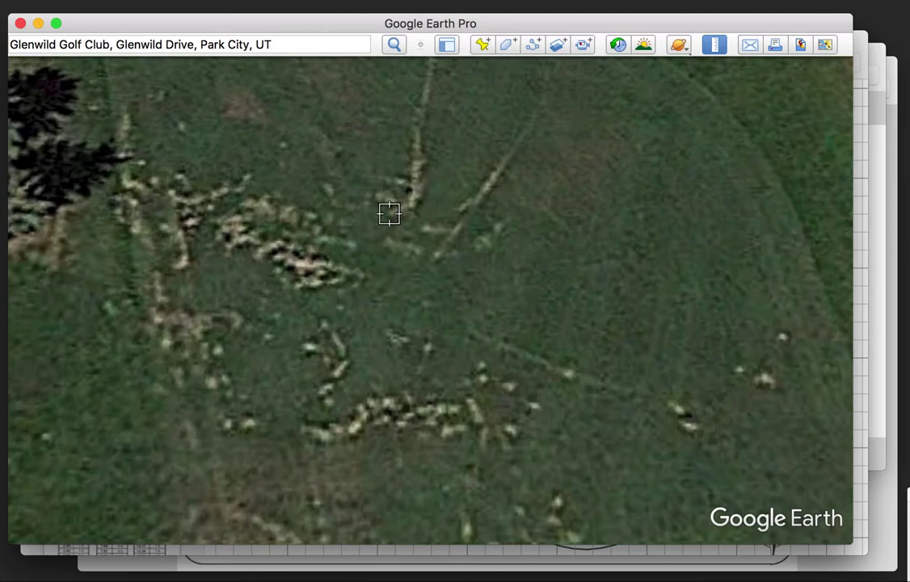
{"action": "scroll", "coordinate": [389, 212], "scroll_direction": "down", "scroll_amount": 3}
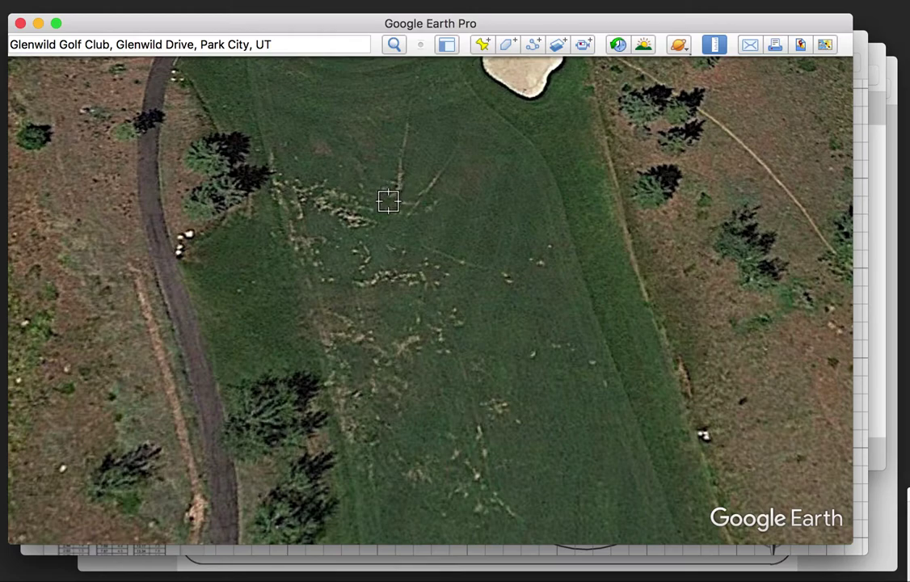
{"action": "scroll", "coordinate": [392, 194], "scroll_direction": "down", "scroll_amount": 5}
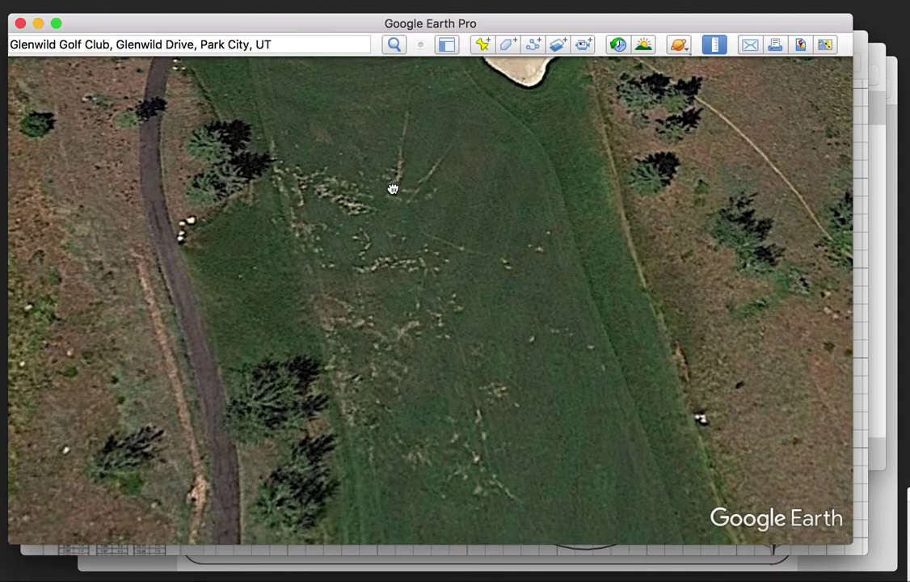
{"action": "scroll", "coordinate": [390, 187], "scroll_direction": "down", "scroll_amount": 3}
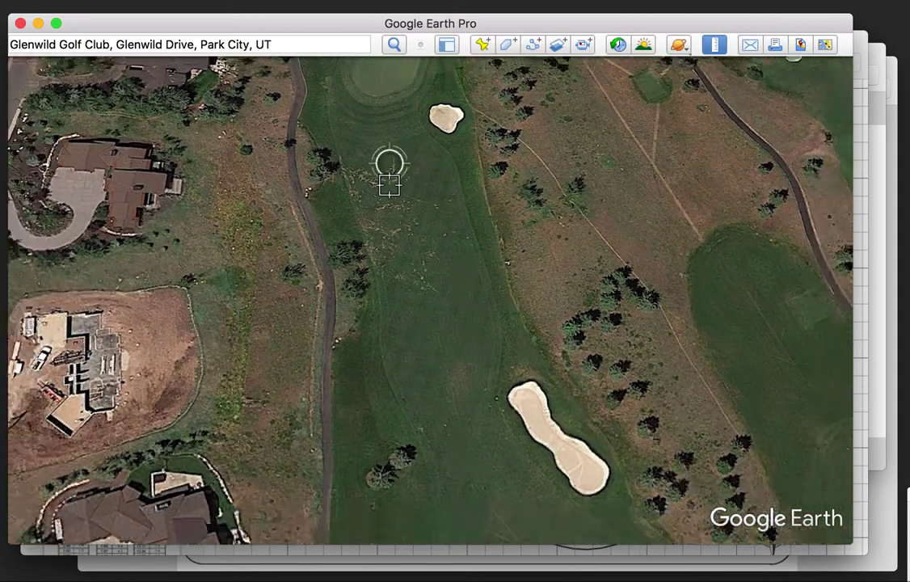
Start a ruler line at the fairway's end near the clubhouse, stretching toward the bunkers and green
{"action": "scroll", "coordinate": [387, 185], "scroll_direction": "down", "scroll_amount": 2}
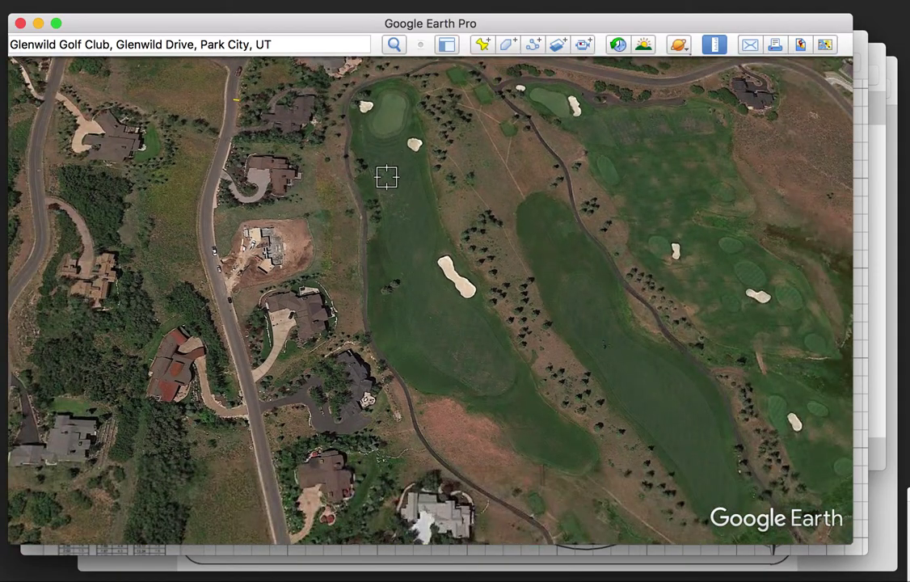
{"action": "scroll", "coordinate": [372, 173], "scroll_direction": "down", "scroll_amount": 2}
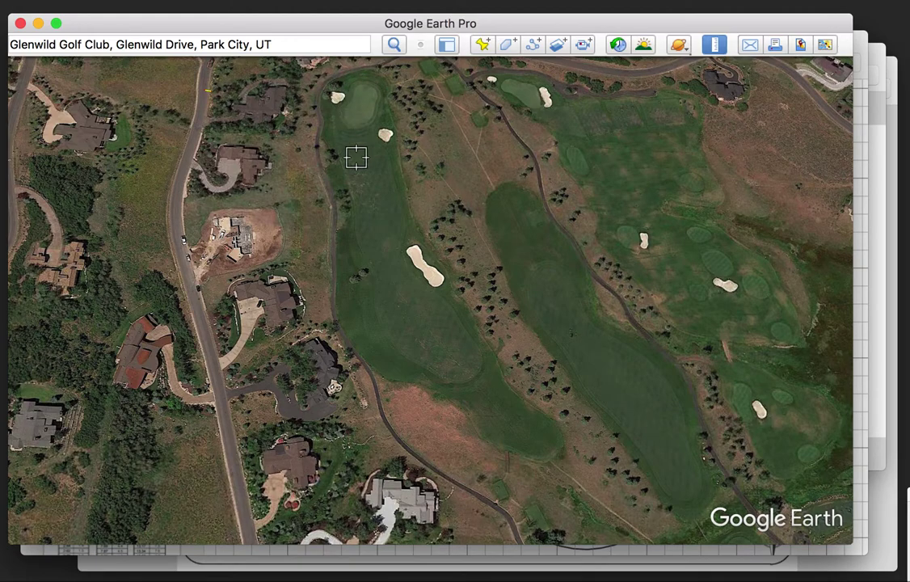
{"action": "left_click_drag", "start_coordinate": [571, 475], "coordinate": [503, 370]}
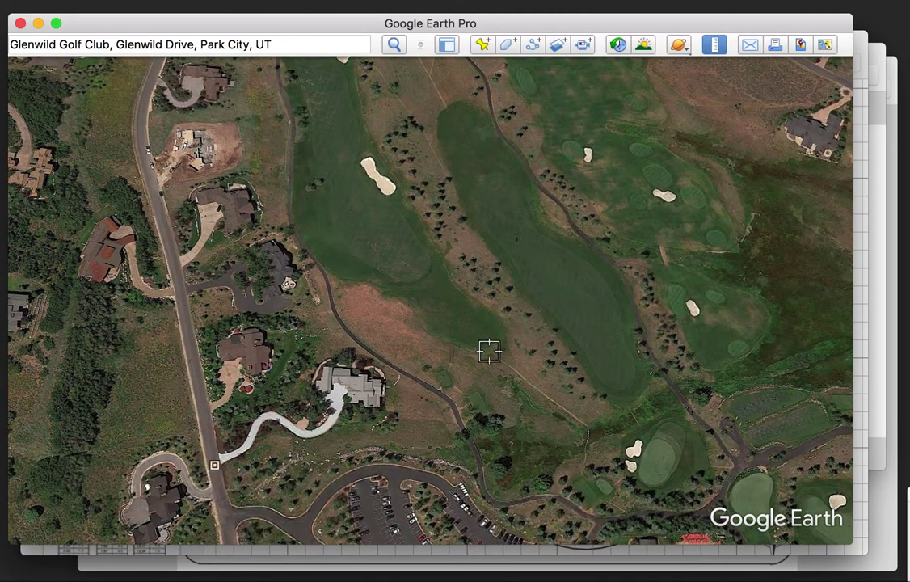
{"action": "left_click_drag", "start_coordinate": [482, 340], "coordinate": [462, 280]}
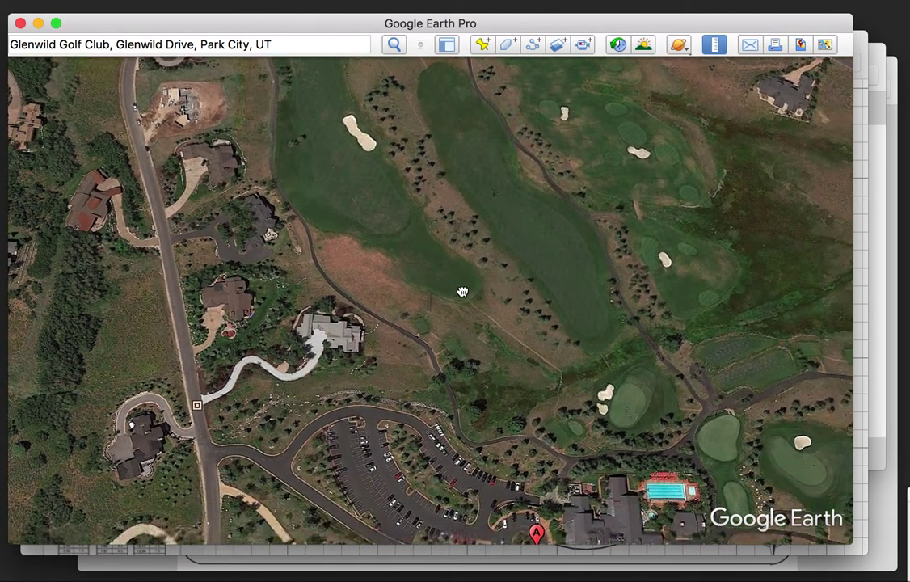
{"action": "scroll", "coordinate": [461, 278], "scroll_direction": "down", "scroll_amount": 3}
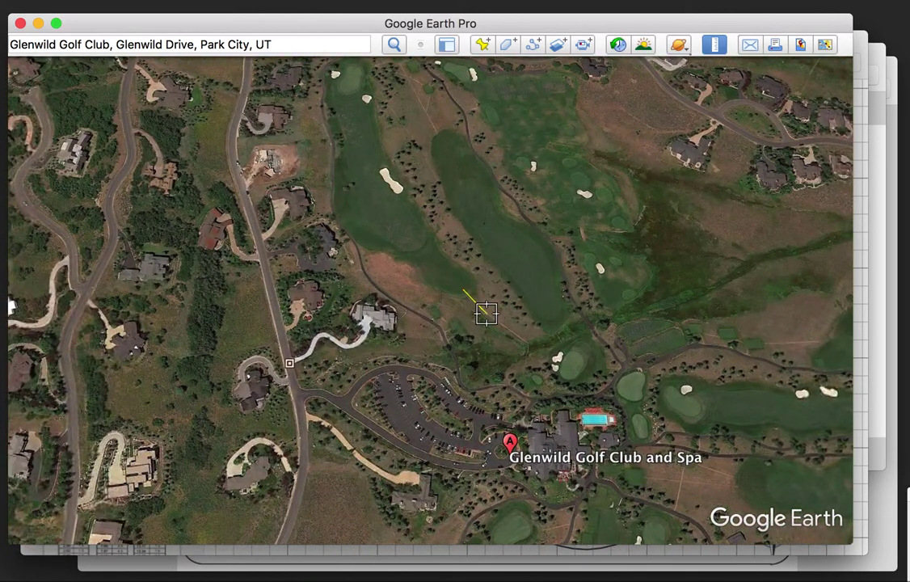
{"action": "left_click", "coordinate": [504, 334]}
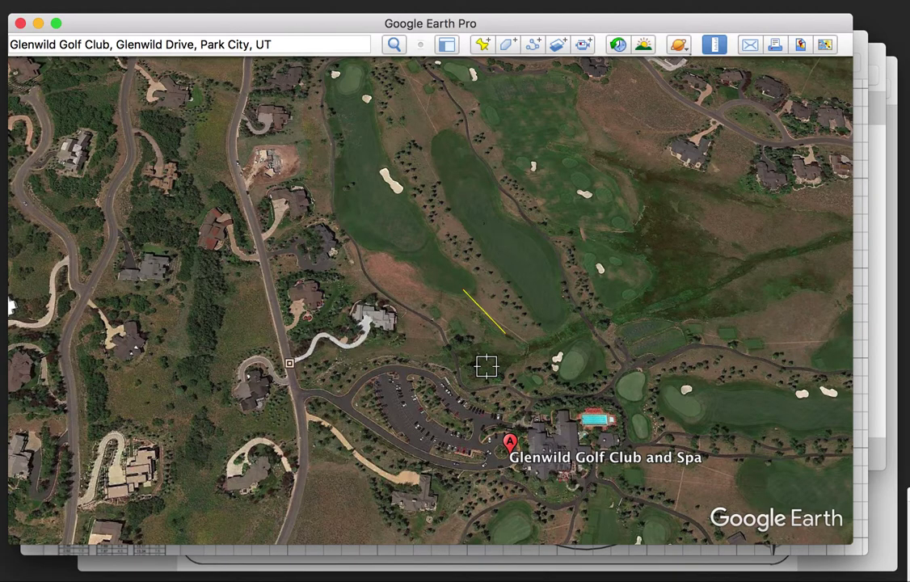
{"action": "scroll", "coordinate": [486, 366], "scroll_direction": "up", "scroll_amount": 5}
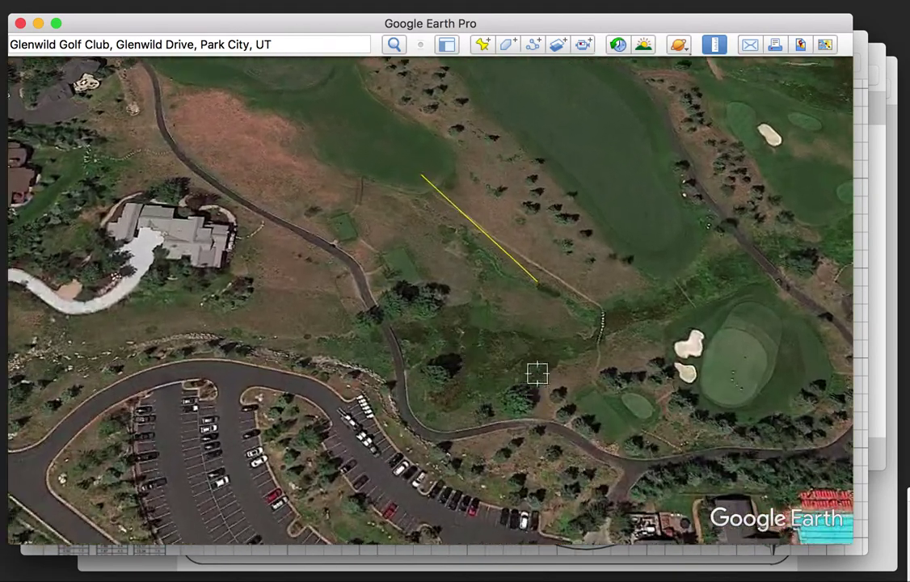
{"action": "scroll", "coordinate": [472, 349], "scroll_direction": "up", "scroll_amount": 3}
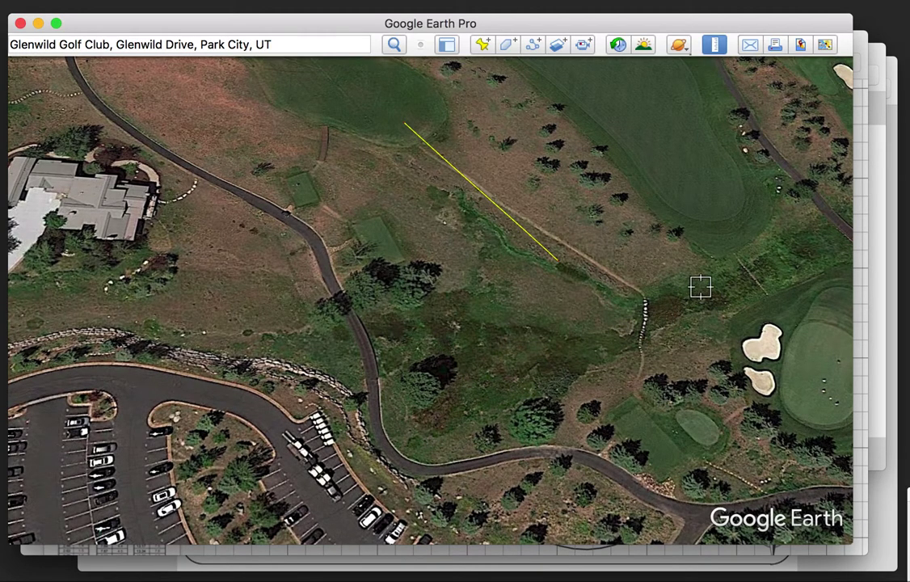
{"action": "left_click_drag", "start_coordinate": [702, 286], "coordinate": [416, 349]}
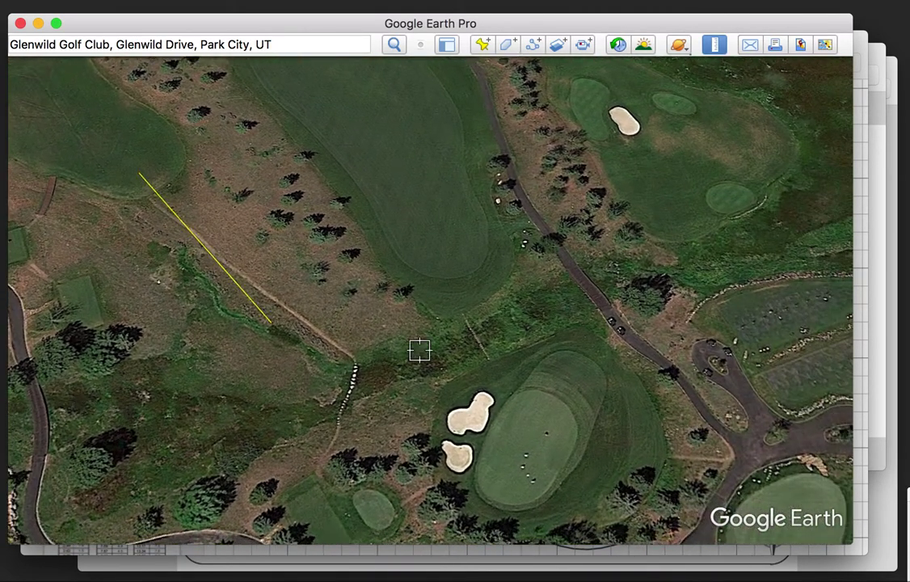
{"action": "left_click_drag", "start_coordinate": [488, 345], "coordinate": [476, 334]}
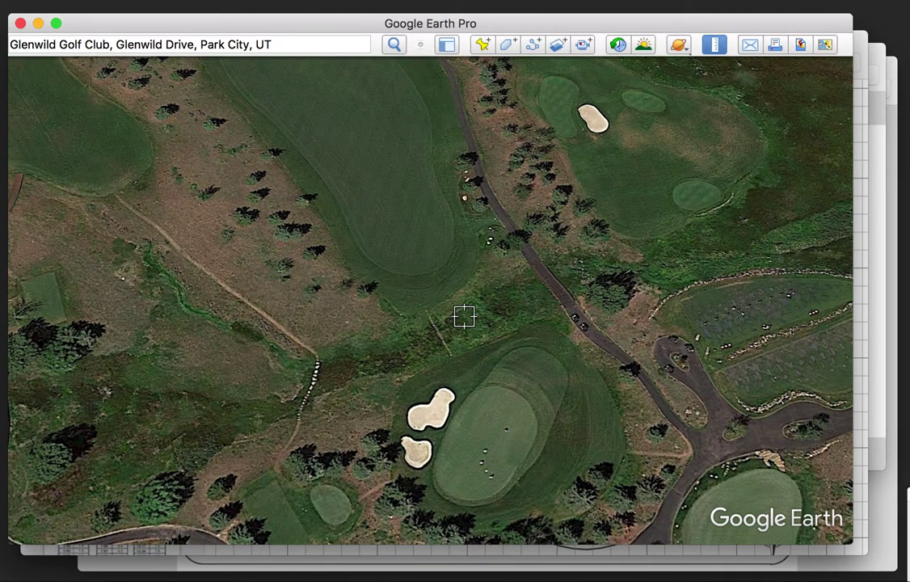
{"action": "scroll", "coordinate": [447, 318], "scroll_direction": "down", "scroll_amount": 5}
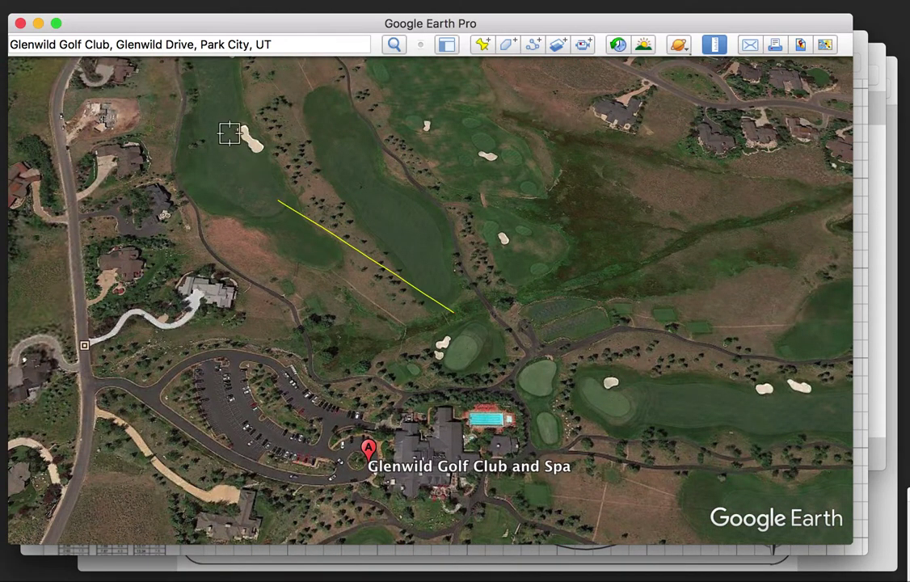
Clear the previous ruler line and measure from the top green across the course
{"action": "scroll", "coordinate": [220, 97], "scroll_direction": "up", "scroll_amount": 2}
{"action": "left_click_drag", "start_coordinate": [220, 97], "coordinate": [296, 142]}
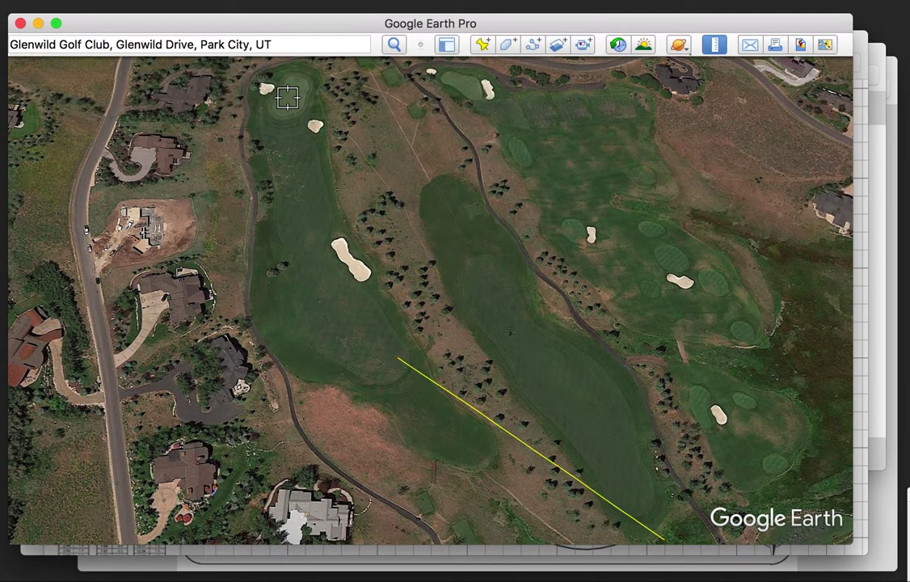
{"action": "left_click", "coordinate": [290, 100]}
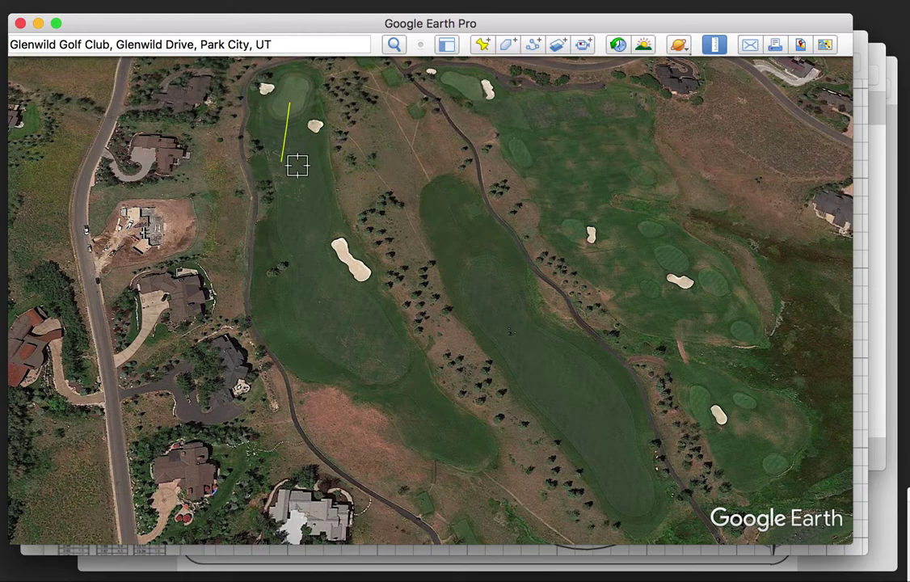
{"action": "left_click", "coordinate": [299, 168]}
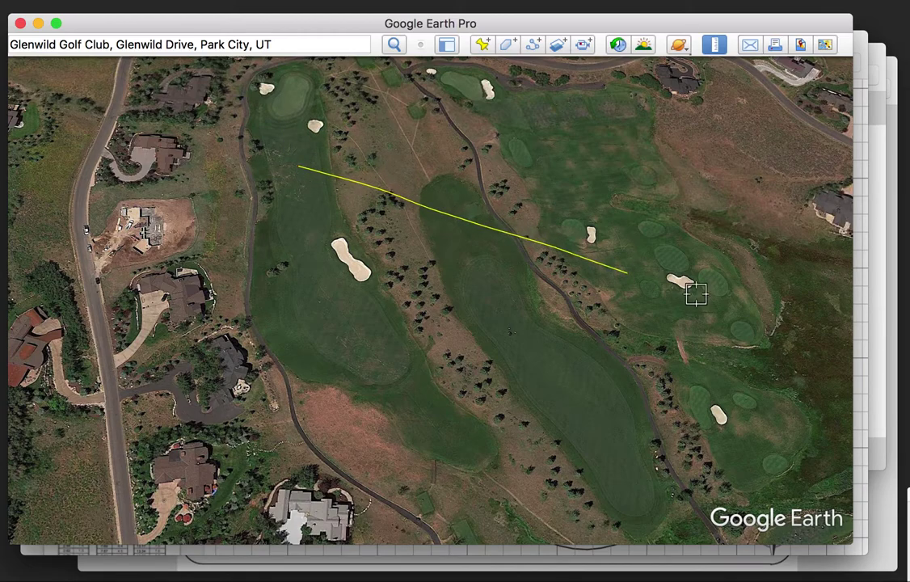
{"action": "left_click", "coordinate": [803, 344]}
Take ruler measurements down the fairway toward the green near the clubhouse
{"action": "left_click", "coordinate": [288, 173]}
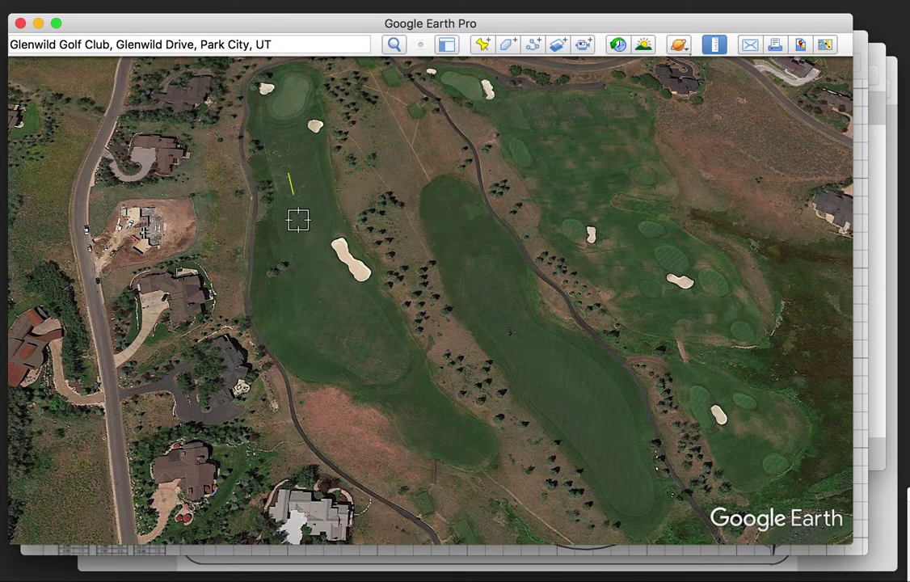
{"action": "left_click", "coordinate": [347, 327]}
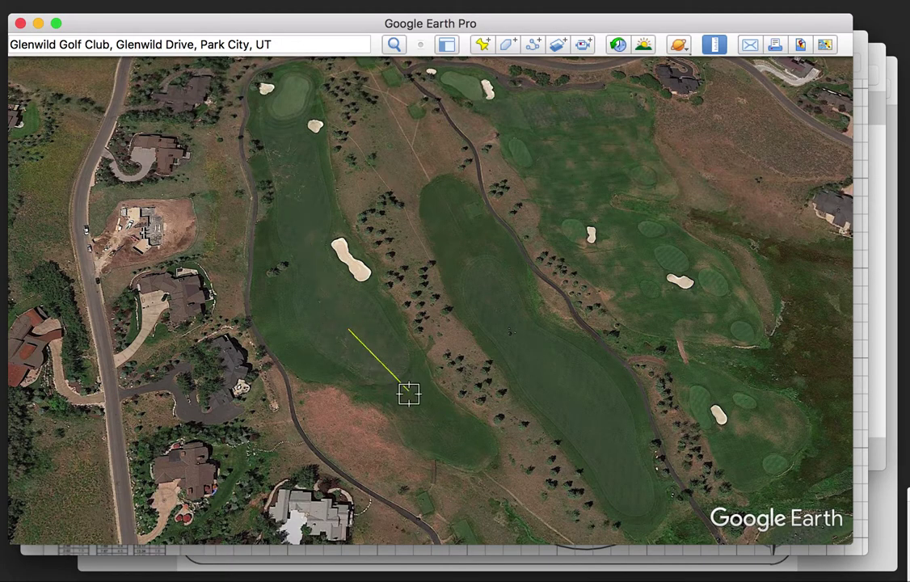
{"action": "left_click_drag", "start_coordinate": [450, 461], "coordinate": [408, 356]}
{"action": "left_click", "coordinate": [414, 360]}
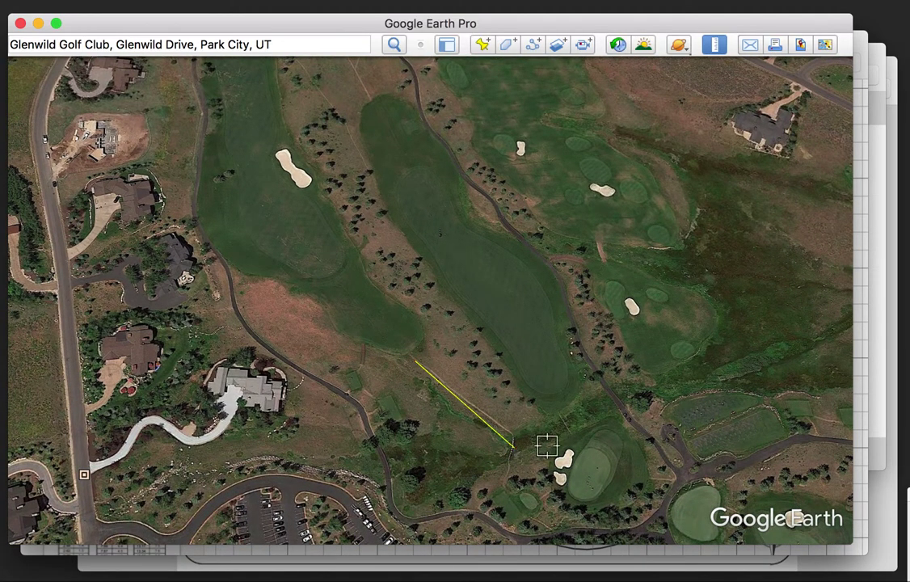
{"action": "left_click_drag", "start_coordinate": [547, 445], "coordinate": [434, 367]}
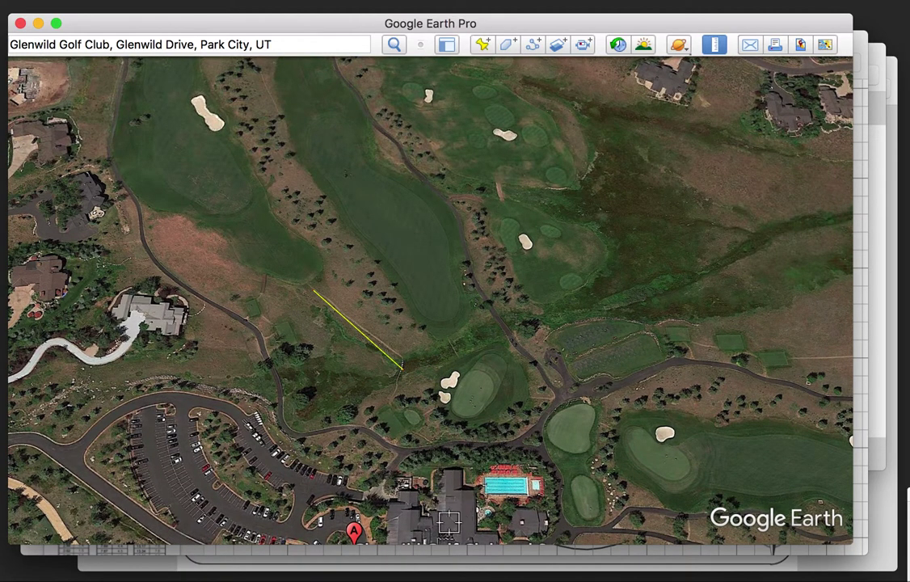
{"action": "mouse_move", "coordinate": [411, 369]}
{"action": "left_mouse_down"}
{"action": "mouse_move", "coordinate": [390, 377]}
{"action": "mouse_move", "coordinate": [412, 374]}
{"action": "left_mouse_up"}
Measure from the clubhouse to the green's edge and start another line beside it
{"action": "left_click", "coordinate": [445, 476]}
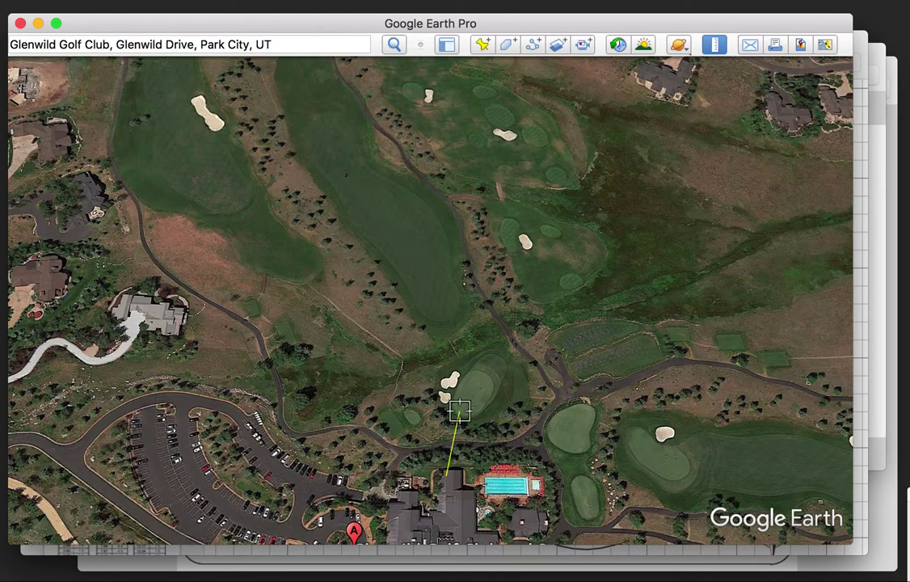
{"action": "left_click", "coordinate": [412, 380]}
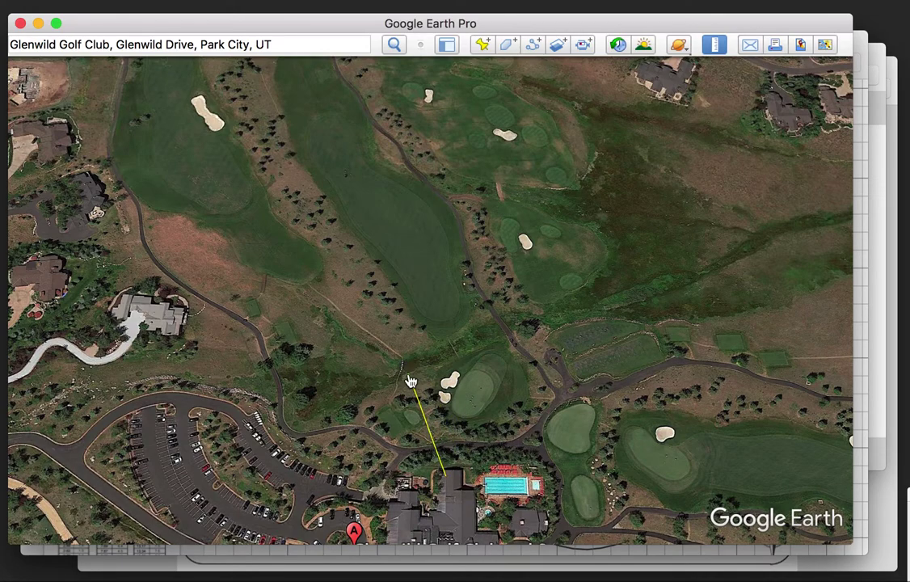
{"action": "left_click", "coordinate": [447, 351]}
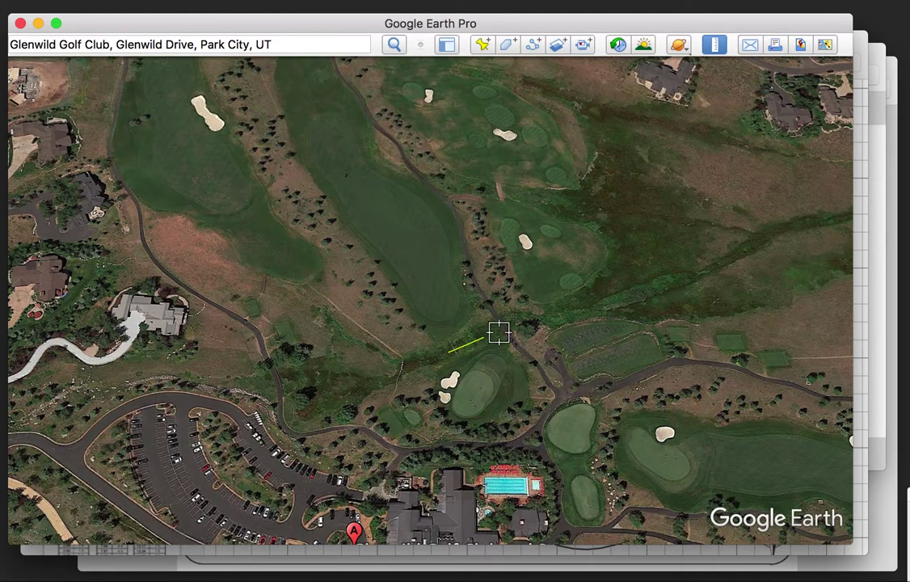
Measure along the creek east toward the houses and the northern road
{"action": "left_click_drag", "start_coordinate": [656, 266], "coordinate": [416, 325]}
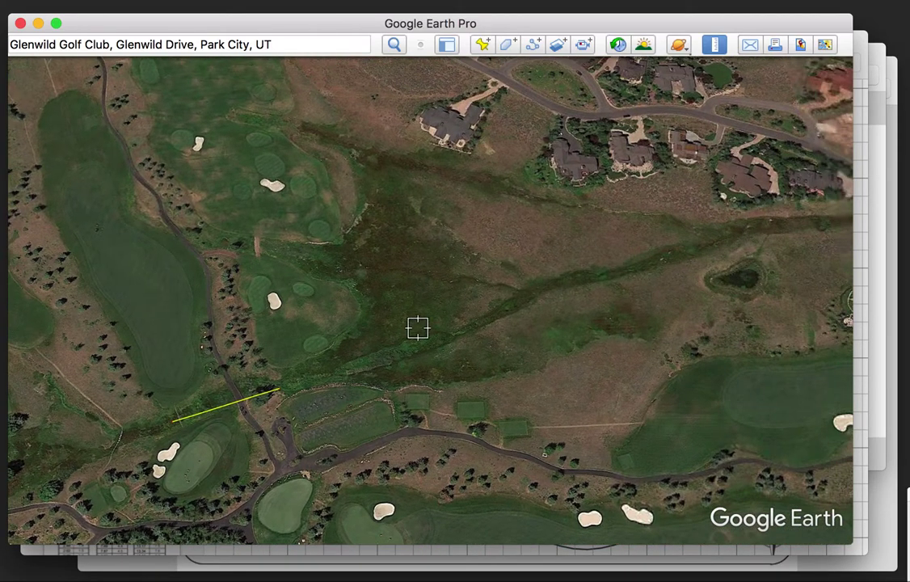
{"action": "left_click", "coordinate": [521, 307]}
{"action": "left_click_drag", "start_coordinate": [670, 256], "coordinate": [422, 307]}
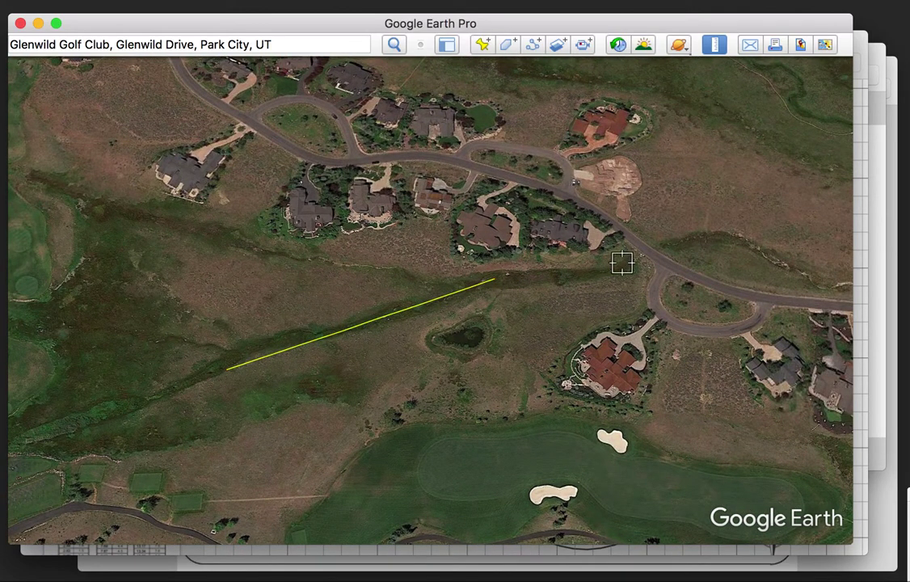
{"action": "left_click_drag", "start_coordinate": [622, 263], "coordinate": [360, 291]}
{"action": "left_click", "coordinate": [514, 272]}
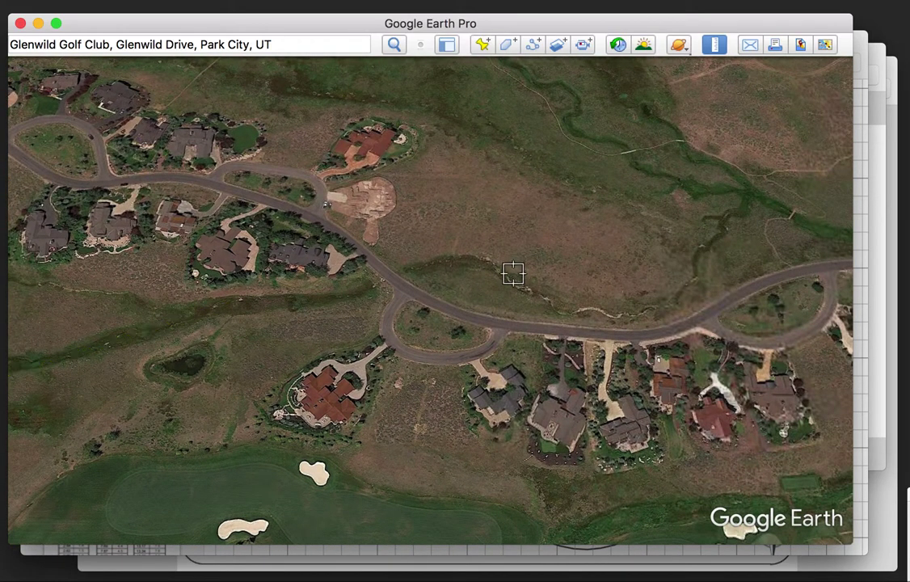
{"action": "left_click", "coordinate": [621, 319]}
Zoom far out, clear the short ruler line, and start a new line in the eastern fields
{"action": "scroll", "coordinate": [621, 321], "scroll_direction": "down", "scroll_amount": 6}
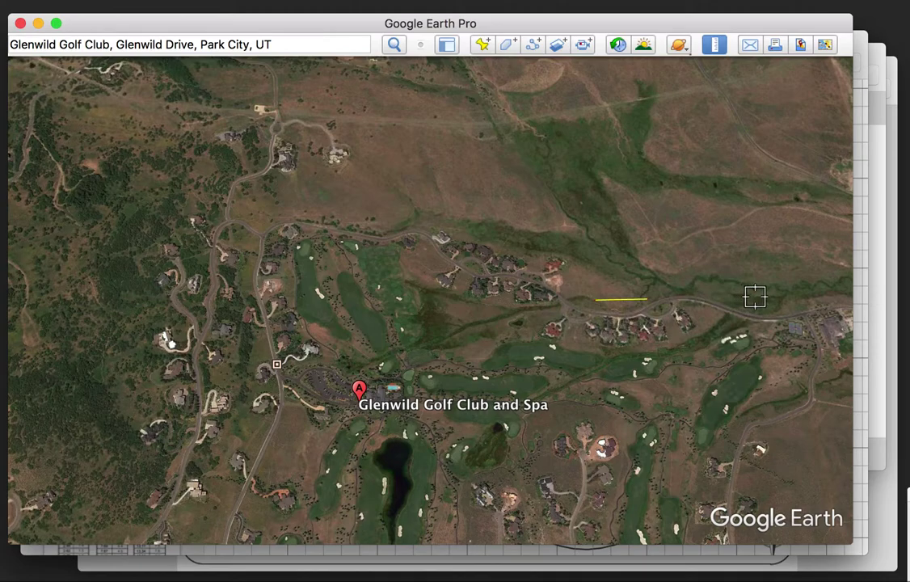
{"action": "scroll", "coordinate": [755, 296], "scroll_direction": "down", "scroll_amount": 4}
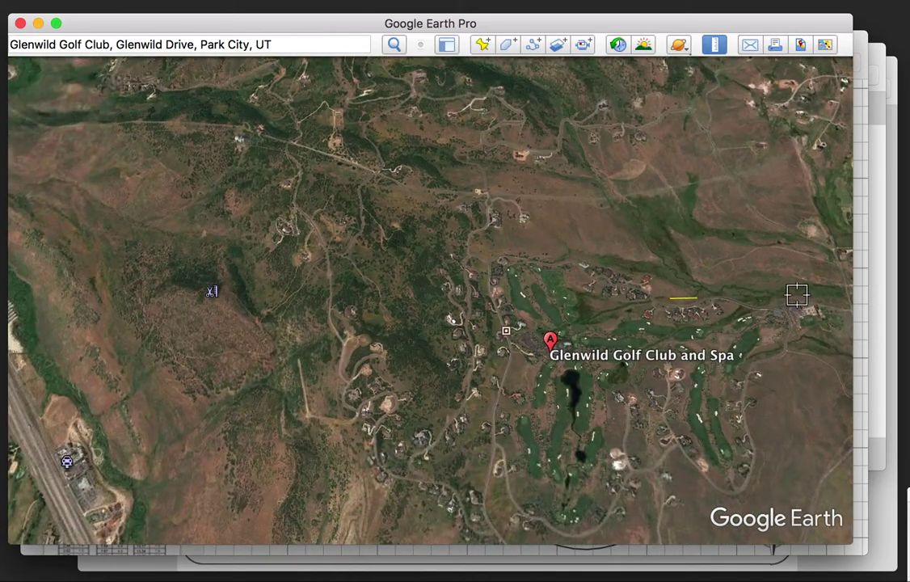
{"action": "left_click_drag", "start_coordinate": [797, 295], "coordinate": [678, 204]}
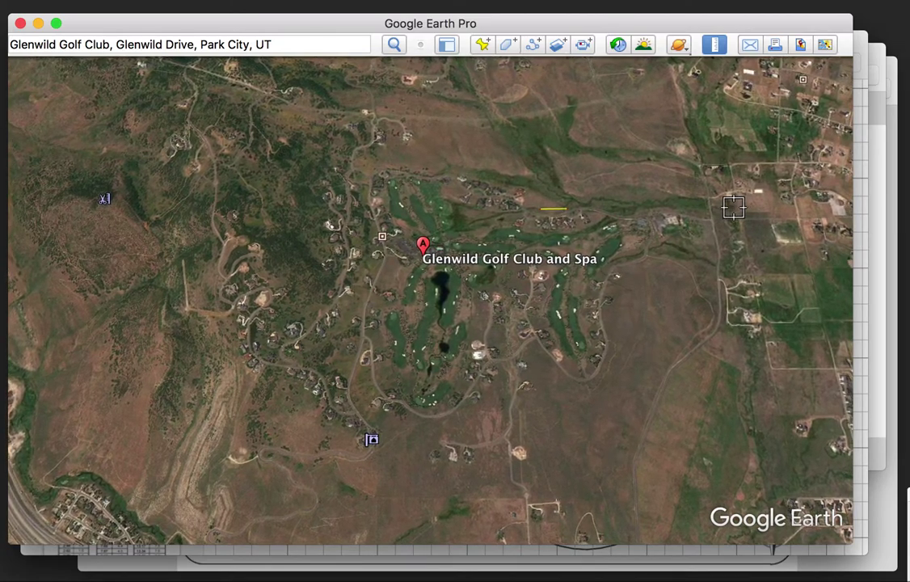
{"action": "left_click", "coordinate": [728, 211]}
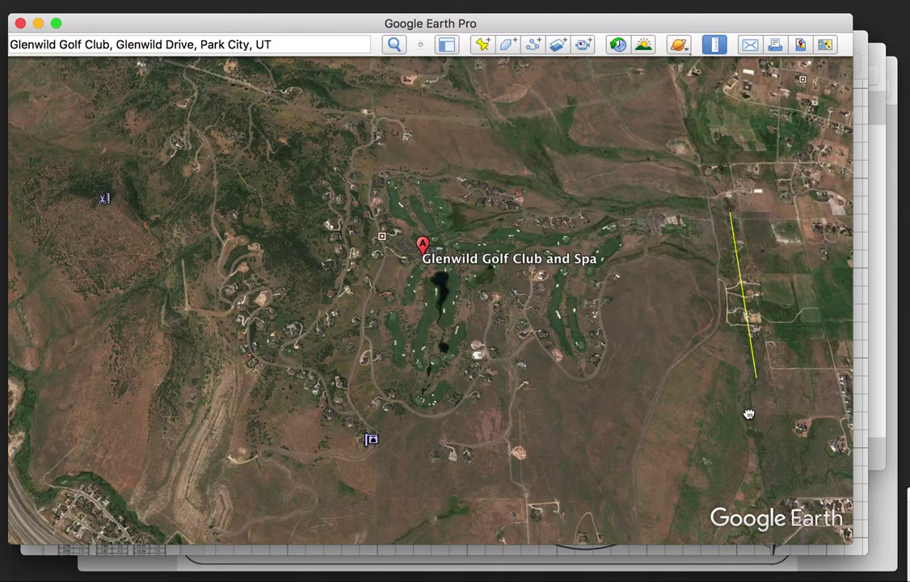
{"action": "left_click_drag", "start_coordinate": [748, 414], "coordinate": [743, 277]}
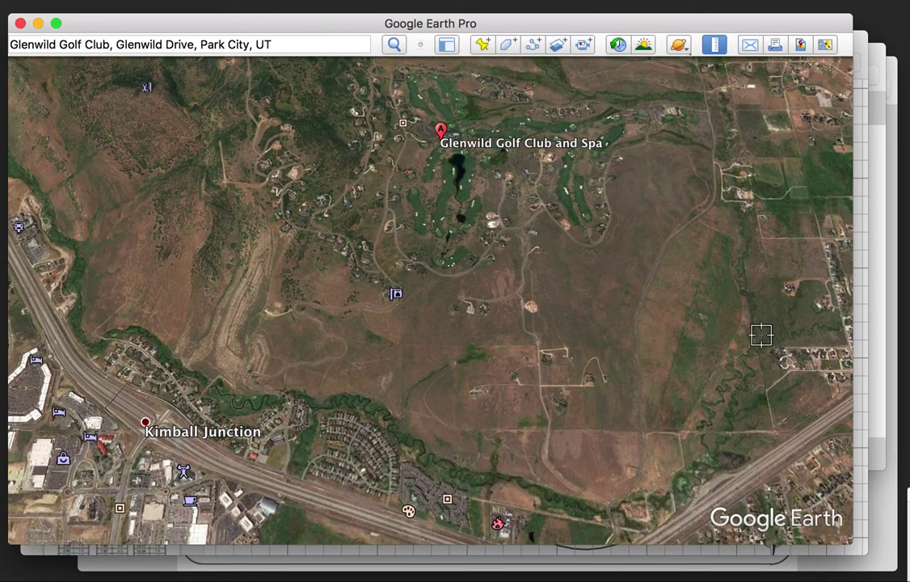
{"action": "left_click", "coordinate": [761, 335]}
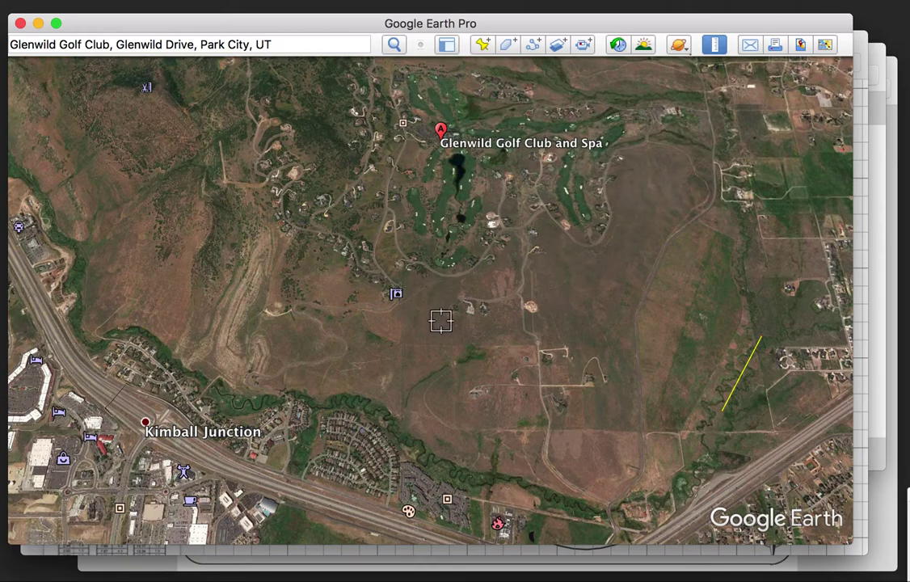
Pan and zoom to bring the area around Kimball Junction into view
{"action": "left_click_drag", "start_coordinate": [334, 360], "coordinate": [447, 356]}
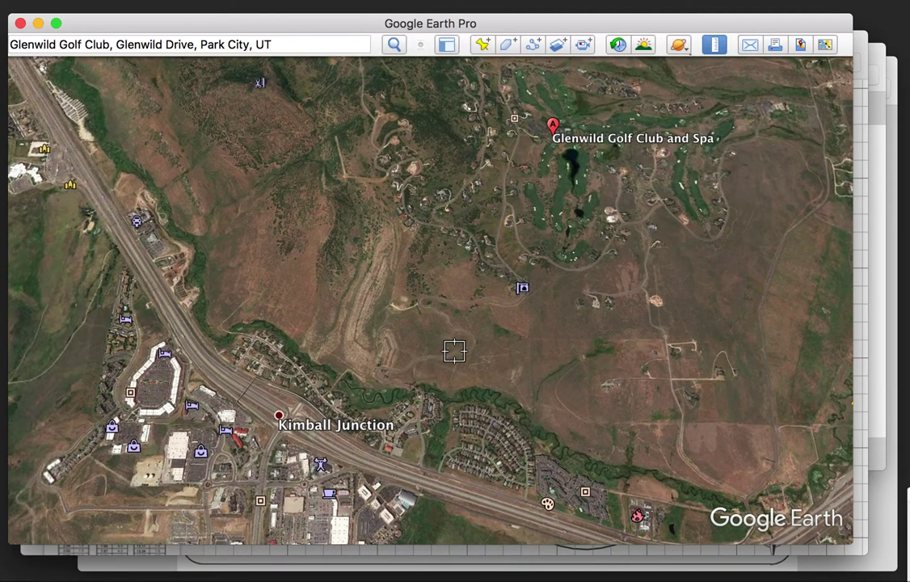
{"action": "scroll", "coordinate": [470, 341], "scroll_direction": "up", "scroll_amount": 3}
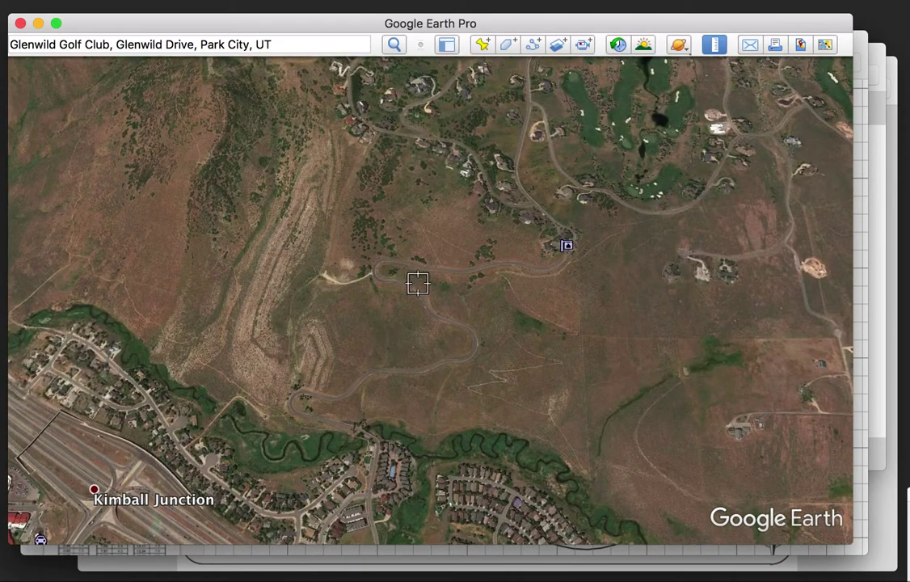
{"action": "scroll", "coordinate": [545, 297], "scroll_direction": "down", "scroll_amount": 3}
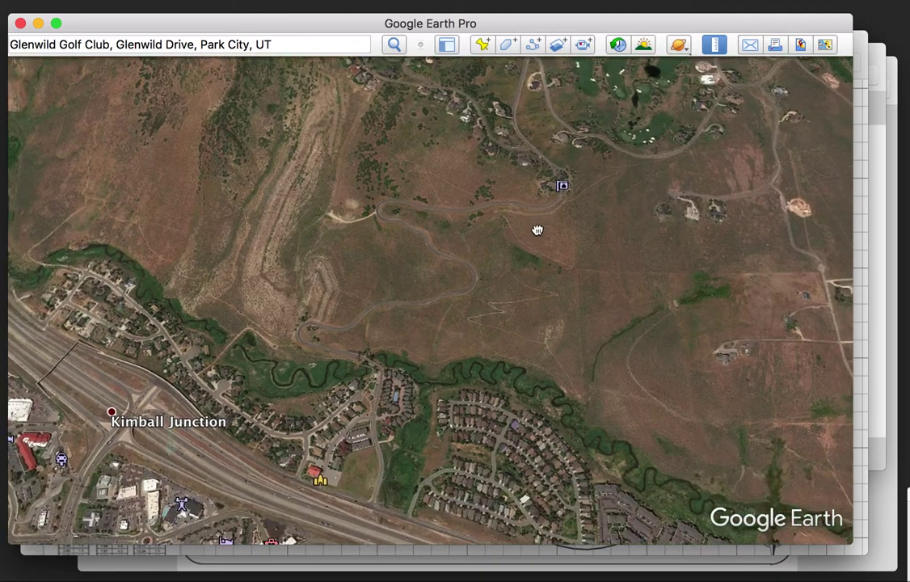
{"action": "scroll", "coordinate": [545, 293], "scroll_direction": "down", "scroll_amount": 2}
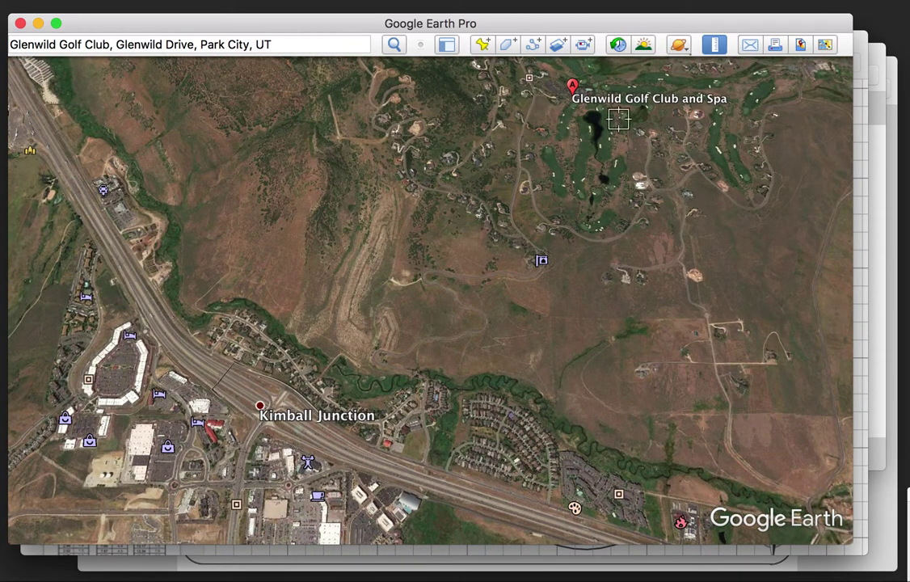
{"action": "left_click_drag", "start_coordinate": [550, 239], "coordinate": [504, 216]}
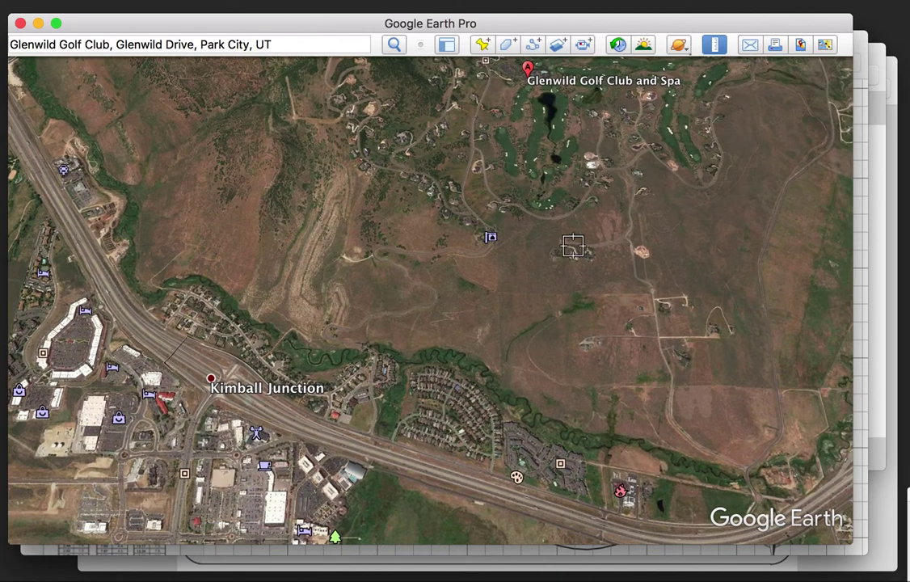
{"action": "scroll", "coordinate": [572, 242], "scroll_direction": "down", "scroll_amount": 3}
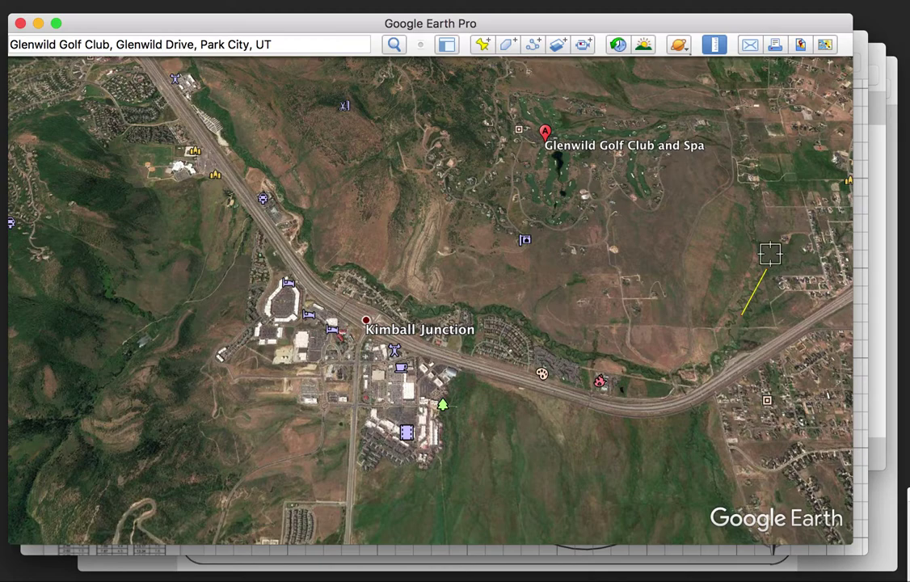
Draw ruler lines along the creek east of Kimball Junction, then zoom out to Summit Park
{"action": "left_click", "coordinate": [748, 338]}
{"action": "scroll", "coordinate": [657, 364], "scroll_direction": "up", "scroll_amount": 3}
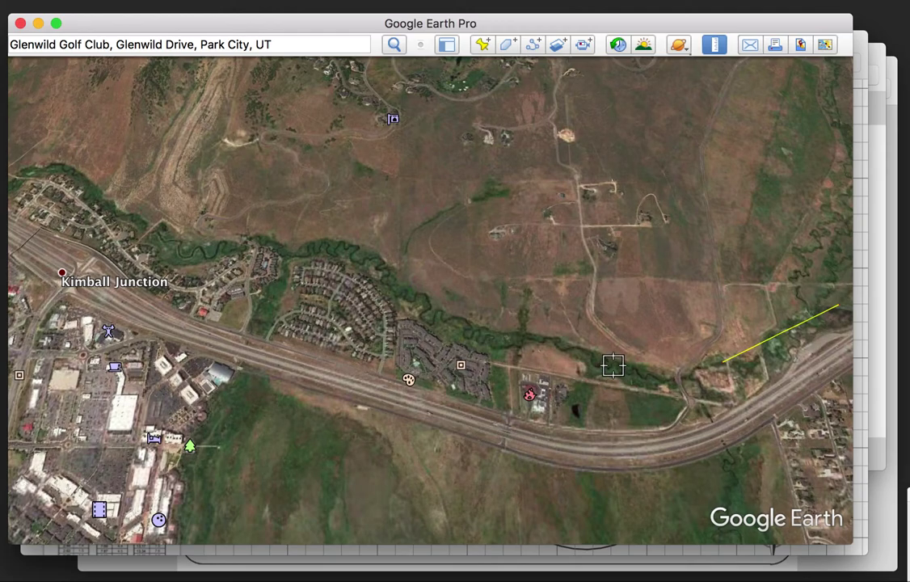
{"action": "left_click", "coordinate": [613, 366]}
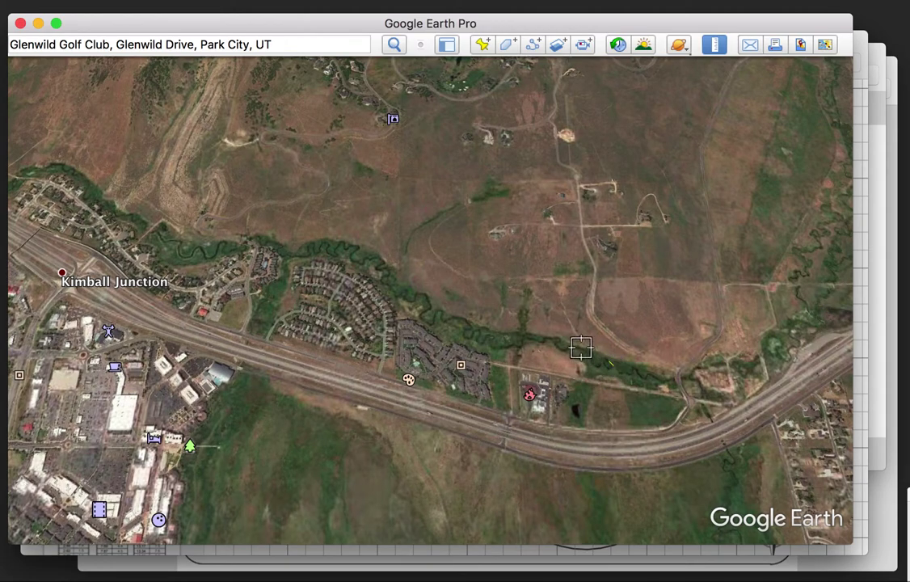
{"action": "left_click", "coordinate": [405, 293]}
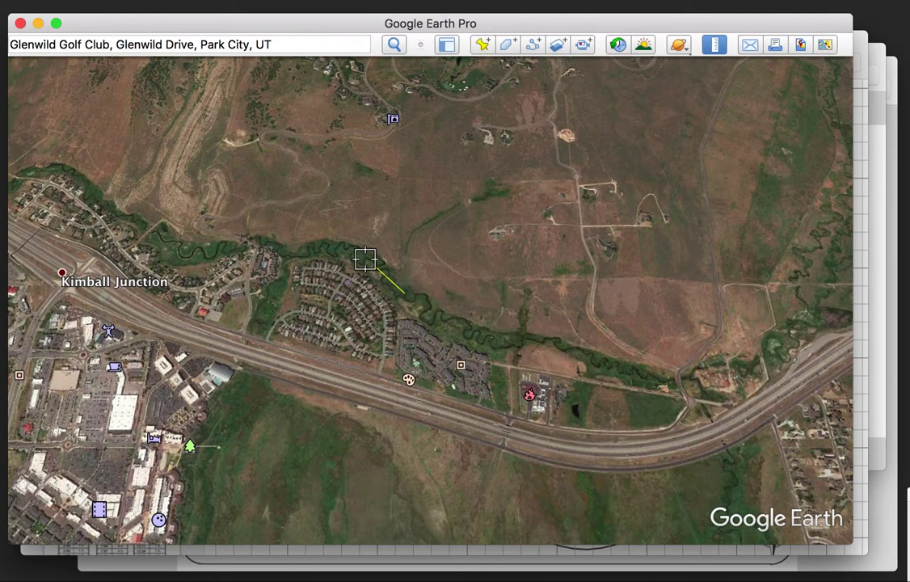
{"action": "left_click", "coordinate": [231, 249]}
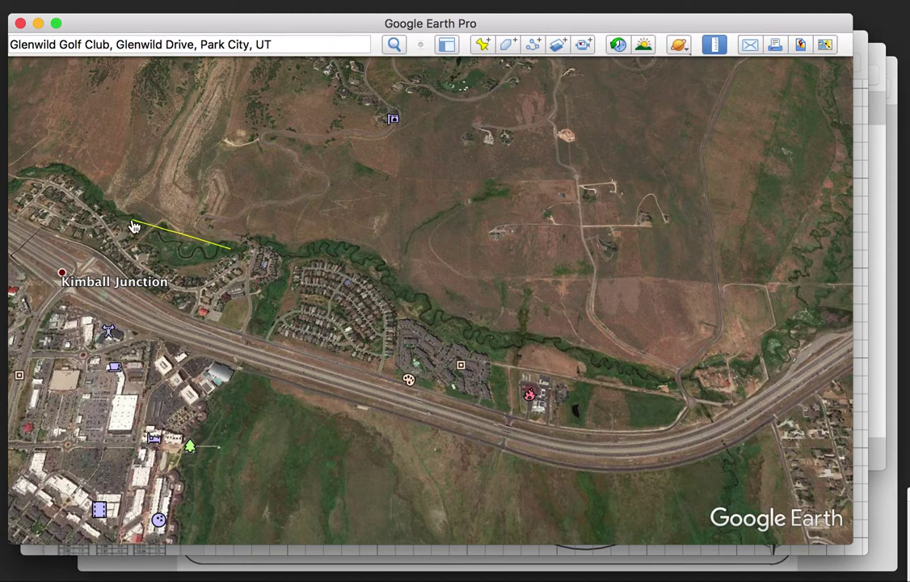
{"action": "scroll", "coordinate": [132, 212], "scroll_direction": "down", "scroll_amount": 5}
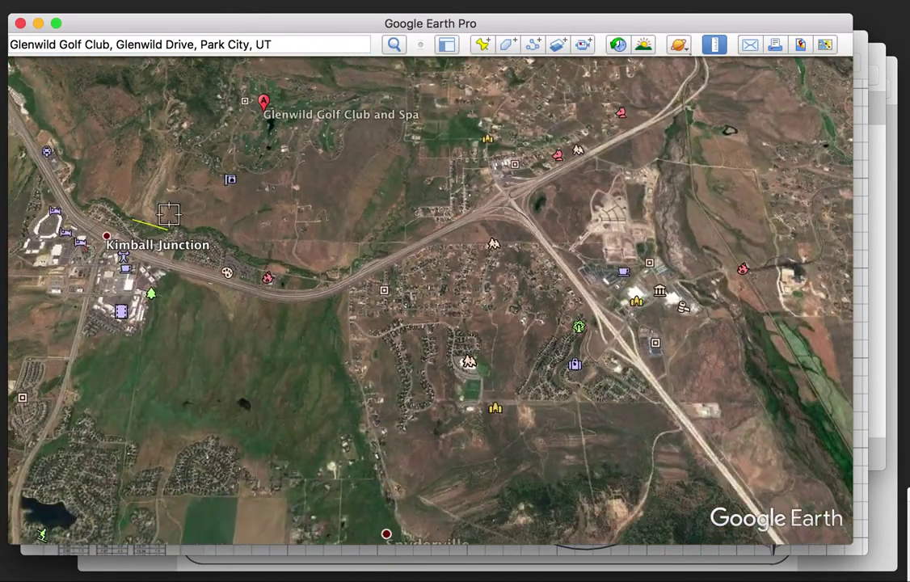
{"action": "left_click_drag", "start_coordinate": [150, 194], "coordinate": [572, 300]}
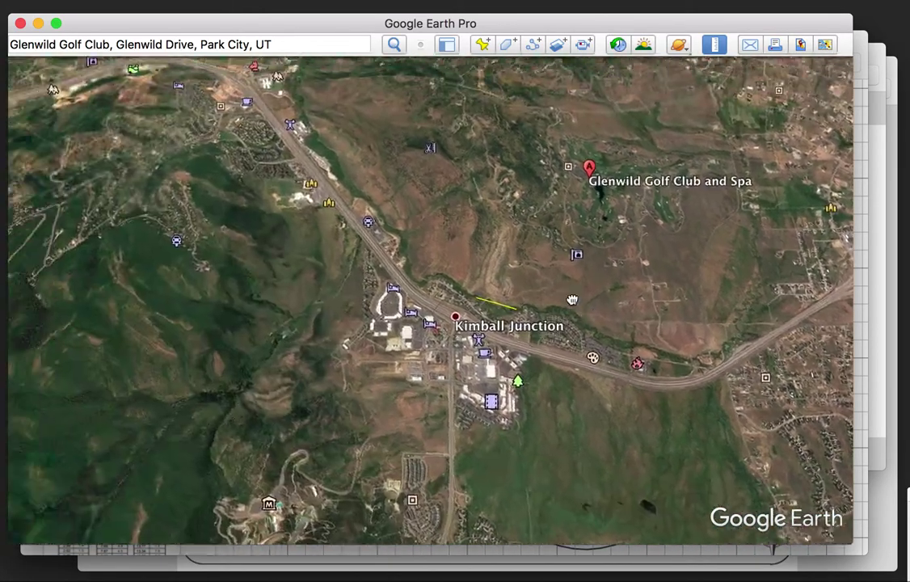
{"action": "scroll", "coordinate": [572, 300], "scroll_direction": "down", "scroll_amount": 5}
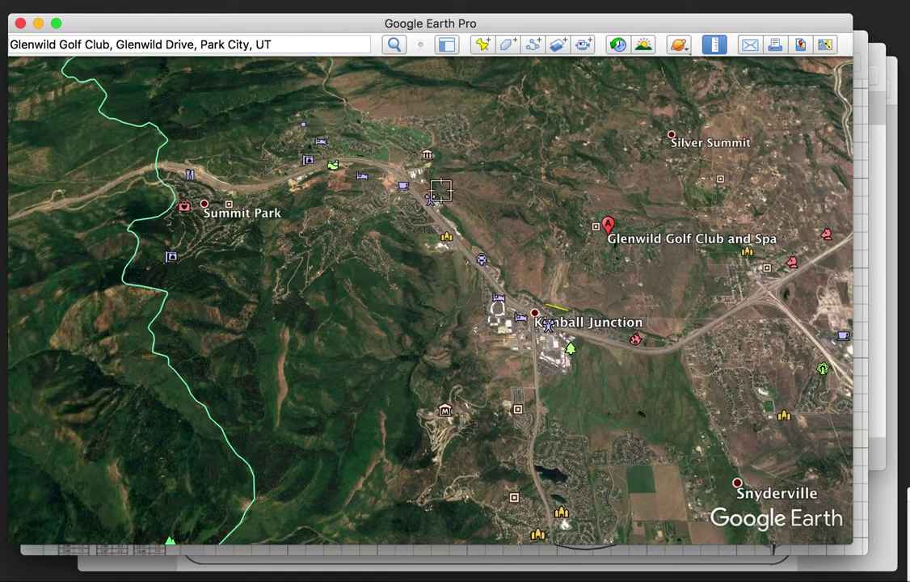
Zoom onto the Glenwild Golf Club placemark and in on the two fairways north of the clubhouse
{"action": "scroll", "coordinate": [437, 178], "scroll_direction": "down", "scroll_amount": 5}
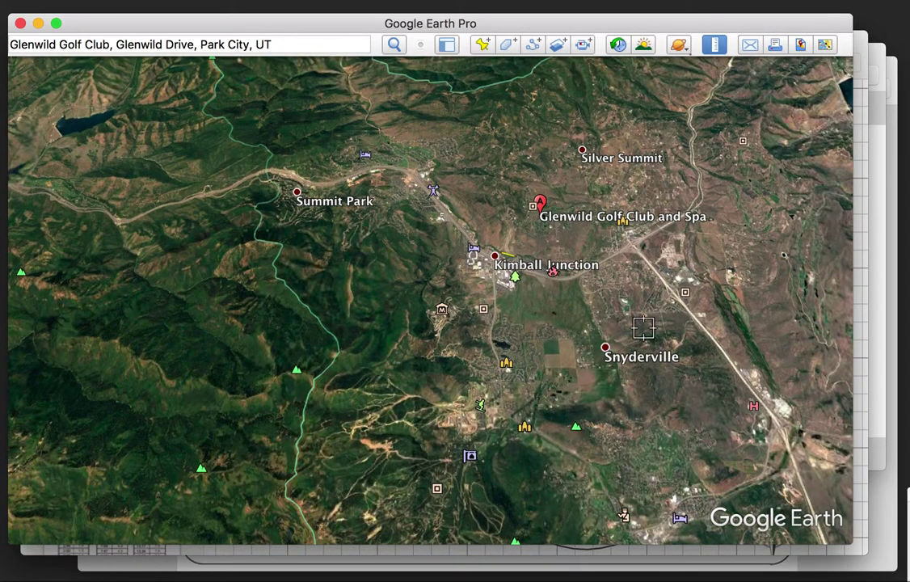
{"action": "scroll", "coordinate": [670, 327], "scroll_direction": "up", "scroll_amount": 5}
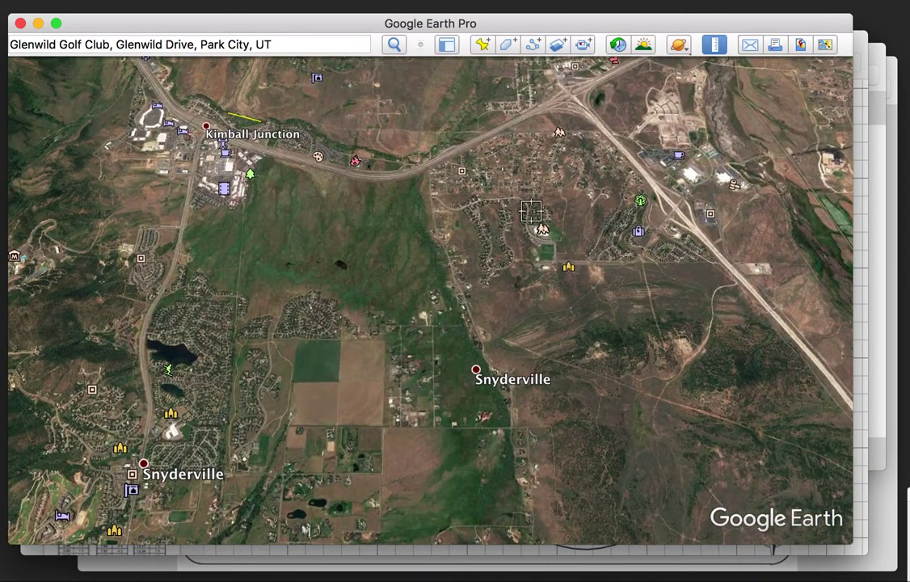
{"action": "left_click_drag", "start_coordinate": [468, 186], "coordinate": [644, 339]}
{"action": "scroll", "coordinate": [573, 293], "scroll_direction": "up", "scroll_amount": 5}
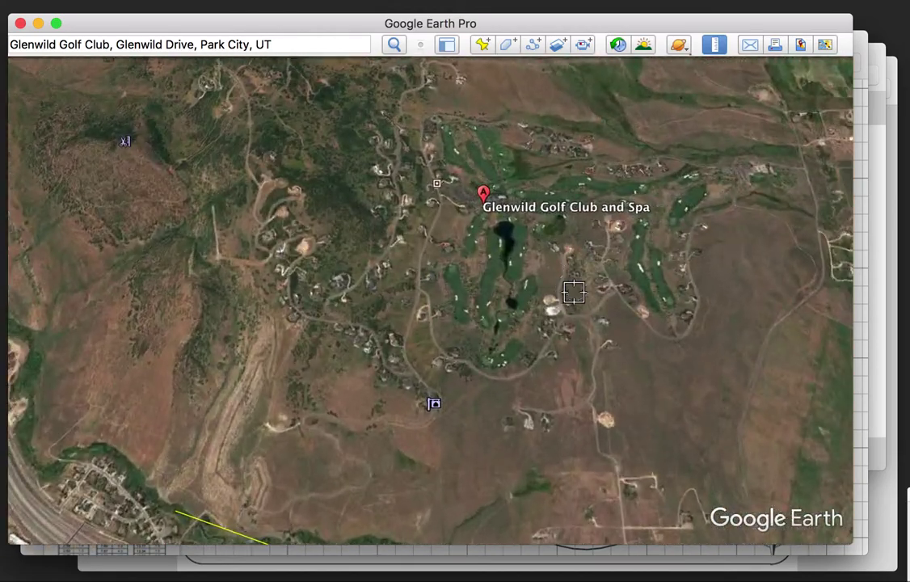
{"action": "left_click_drag", "start_coordinate": [453, 214], "coordinate": [515, 280]}
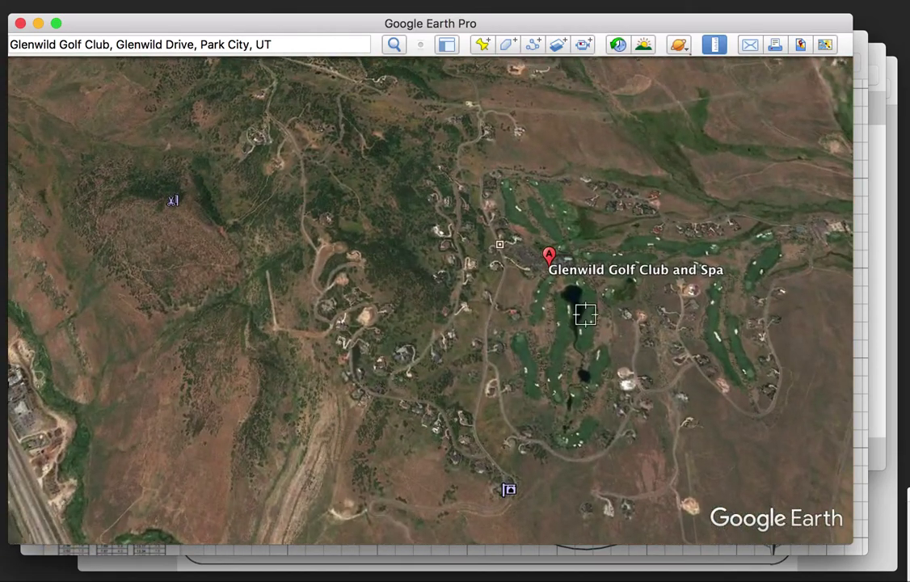
{"action": "scroll", "coordinate": [544, 297], "scroll_direction": "up", "scroll_amount": 5}
{"action": "left_click_drag", "start_coordinate": [502, 245], "coordinate": [487, 309]}
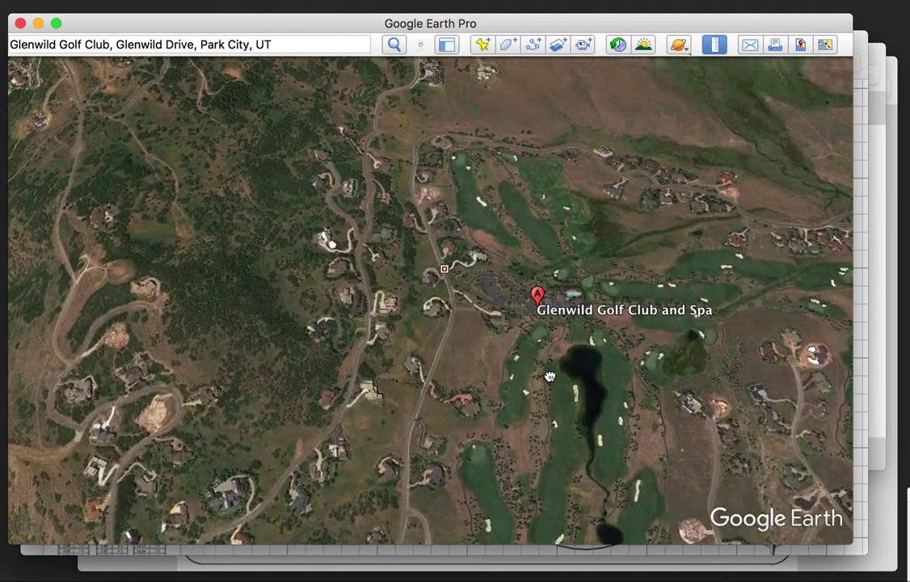
{"action": "scroll", "coordinate": [502, 270], "scroll_direction": "up", "scroll_amount": 3}
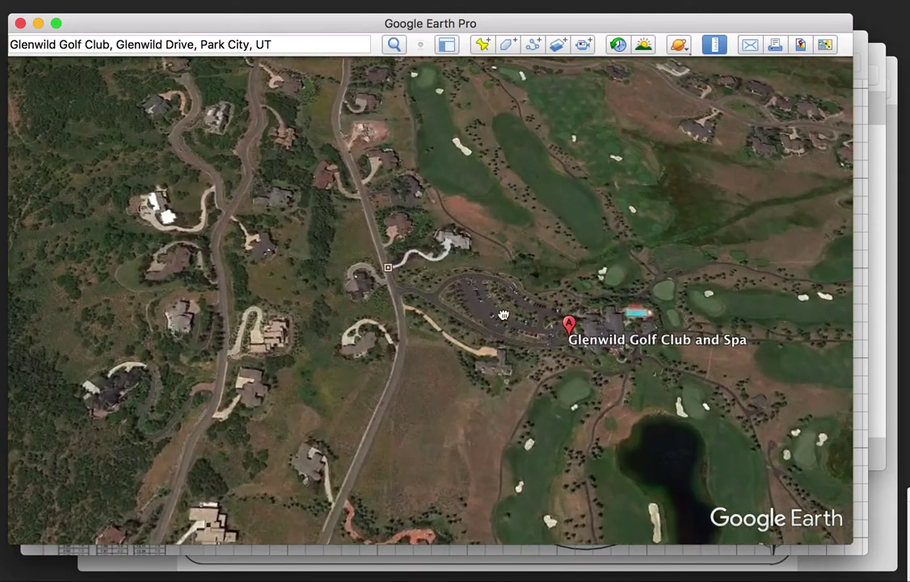
{"action": "scroll", "coordinate": [494, 359], "scroll_direction": "up", "scroll_amount": 2}
{"action": "scroll", "coordinate": [497, 348], "scroll_direction": "down", "scroll_amount": 2}
{"action": "left_click_drag", "start_coordinate": [508, 301], "coordinate": [510, 368]}
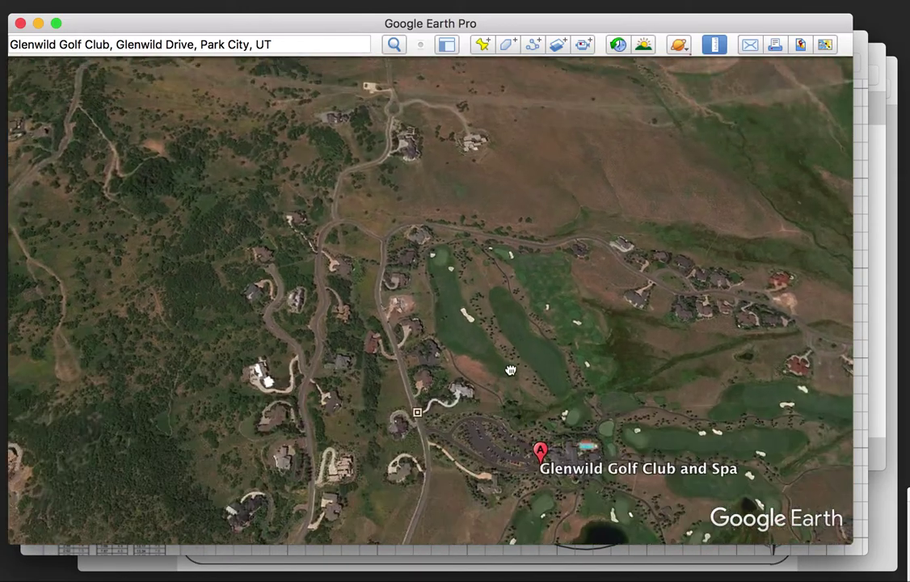
{"action": "scroll", "coordinate": [509, 360], "scroll_direction": "up", "scroll_amount": 3}
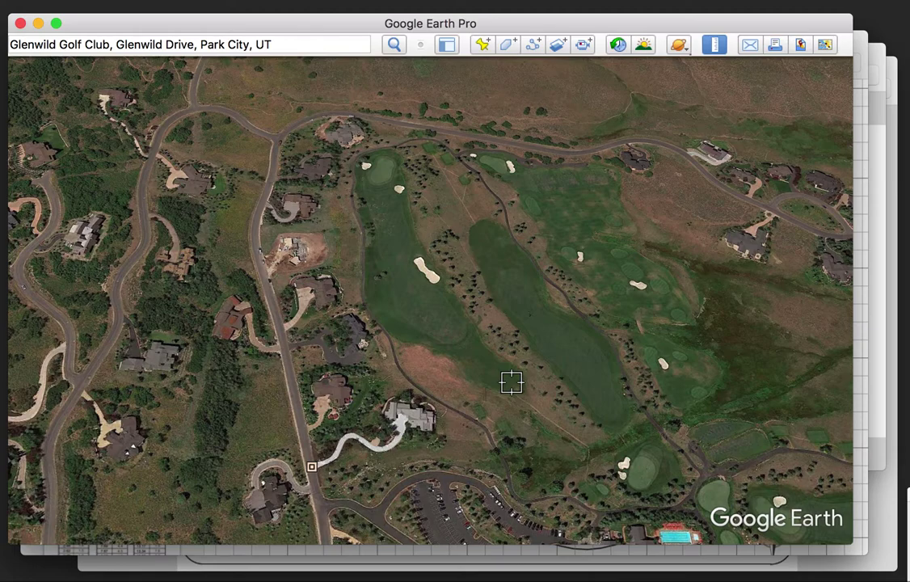
Zoom along the long fairway to a close-up of the kidney-shaped green and its two bunkers
{"action": "scroll", "coordinate": [511, 380], "scroll_direction": "up", "scroll_amount": 2}
{"action": "left_click_drag", "start_coordinate": [439, 325], "coordinate": [548, 398]}
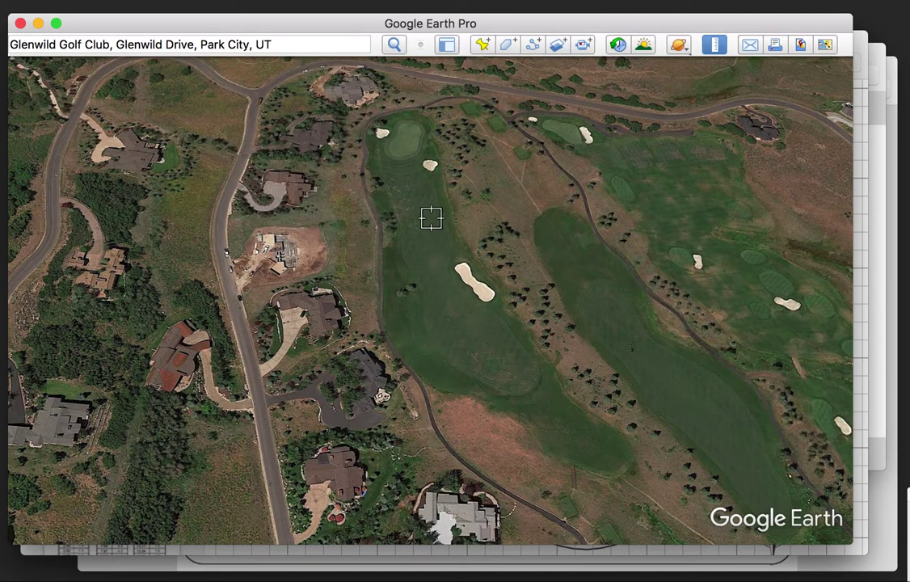
{"action": "scroll", "coordinate": [431, 218], "scroll_direction": "up", "scroll_amount": 3}
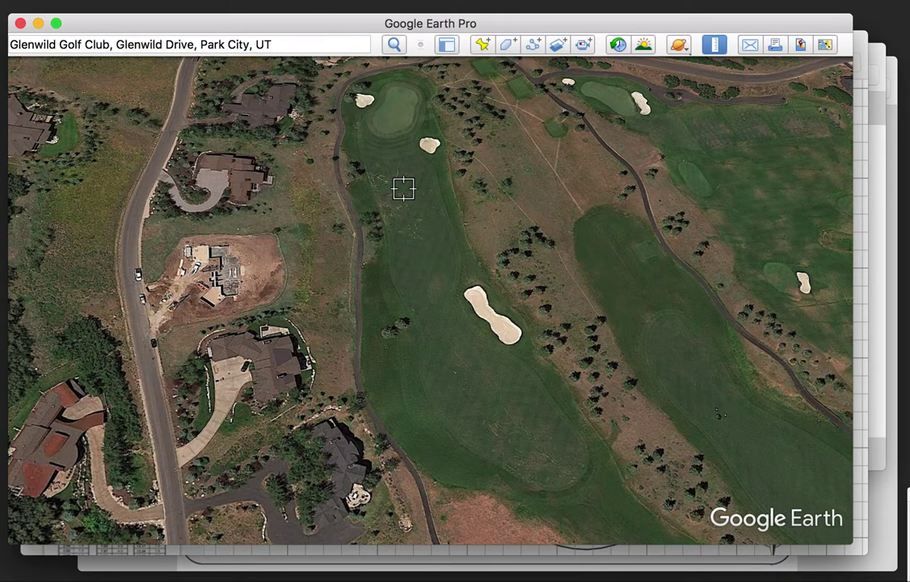
{"action": "left_click_drag", "start_coordinate": [400, 148], "coordinate": [426, 278]}
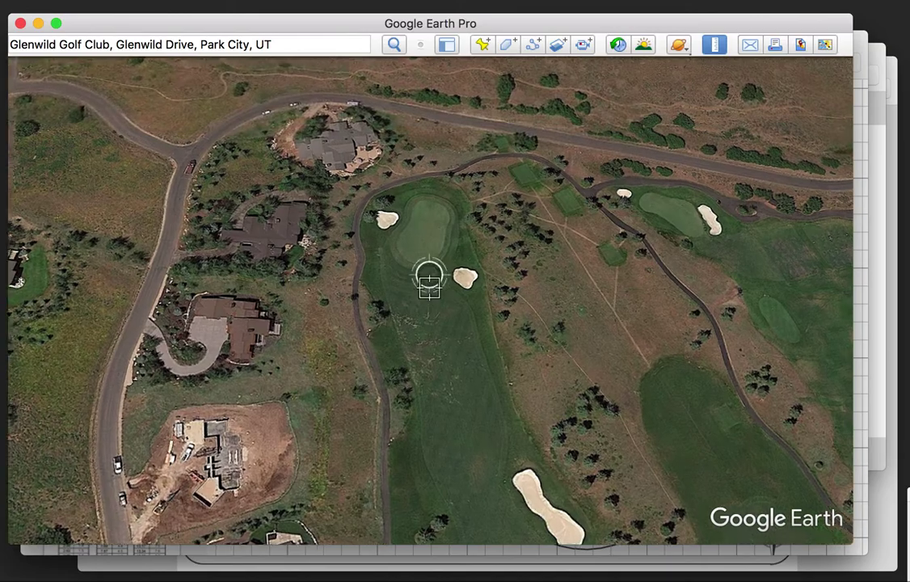
{"action": "scroll", "coordinate": [429, 287], "scroll_direction": "up", "scroll_amount": 1}
{"action": "scroll", "coordinate": [429, 288], "scroll_direction": "up", "scroll_amount": 2}
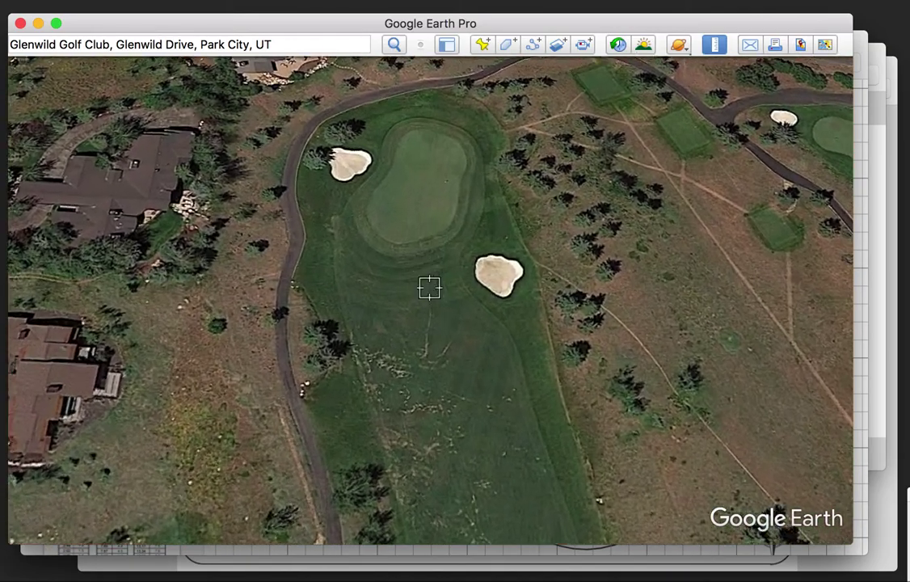
{"action": "scroll", "coordinate": [484, 348], "scroll_direction": "up", "scroll_amount": 2}
{"action": "scroll", "coordinate": [480, 339], "scroll_direction": "up", "scroll_amount": 2}
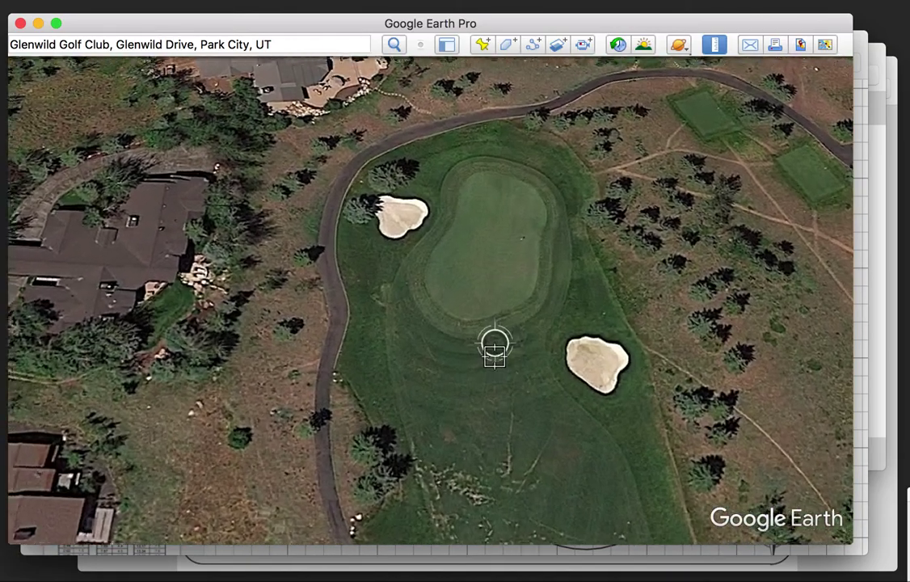
{"action": "left_click_drag", "start_coordinate": [481, 340], "coordinate": [486, 404]}
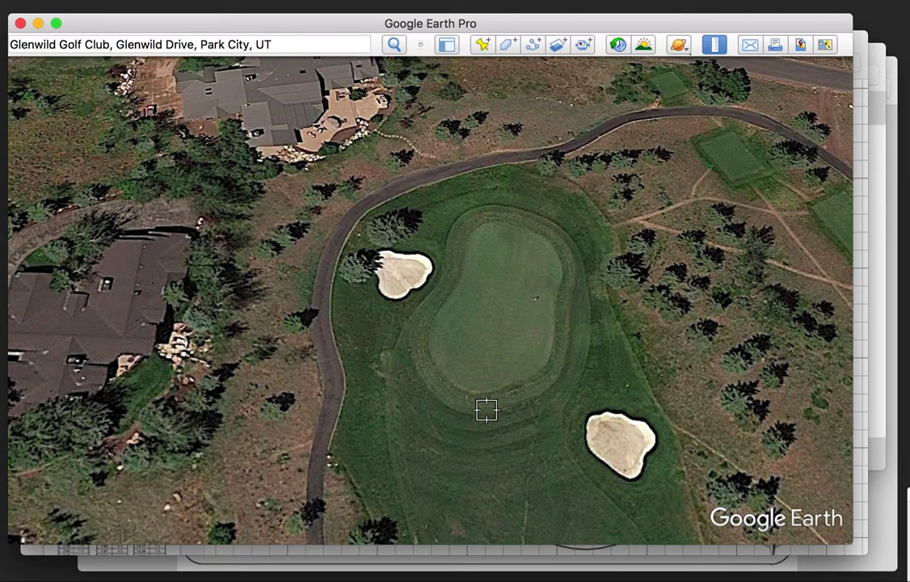
{"action": "scroll", "coordinate": [484, 404], "scroll_direction": "up", "scroll_amount": 2}
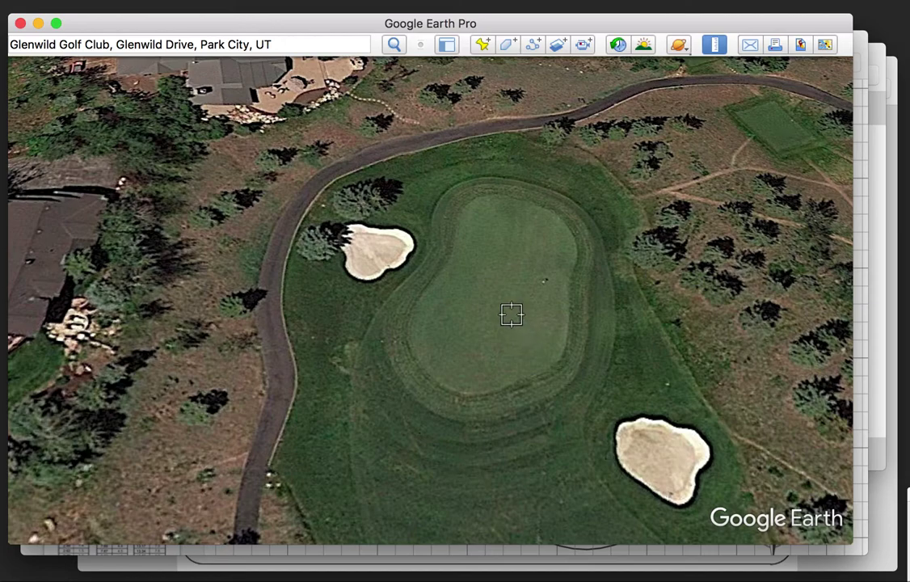
{"action": "scroll", "coordinate": [505, 336], "scroll_direction": "down", "scroll_amount": 2}
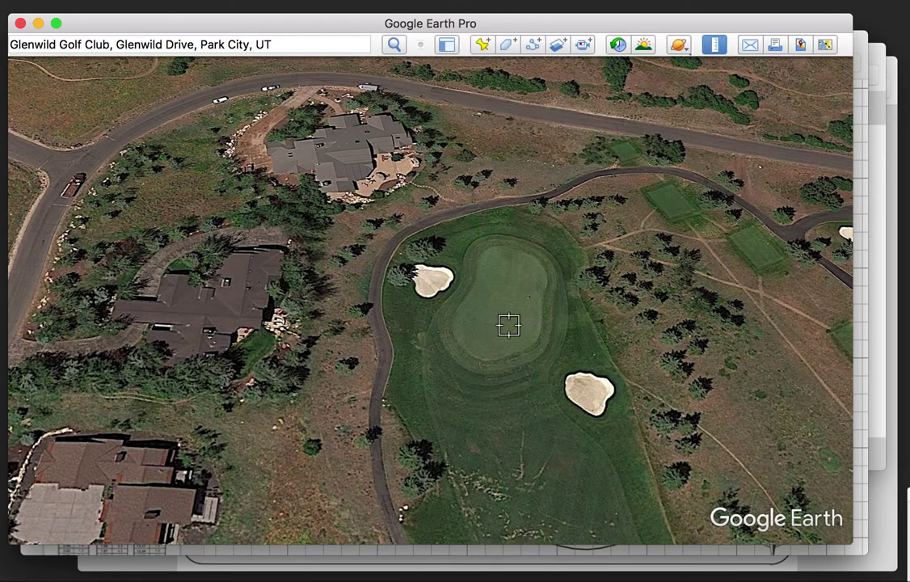
{"action": "scroll", "coordinate": [508, 325], "scroll_direction": "up", "scroll_amount": 2}
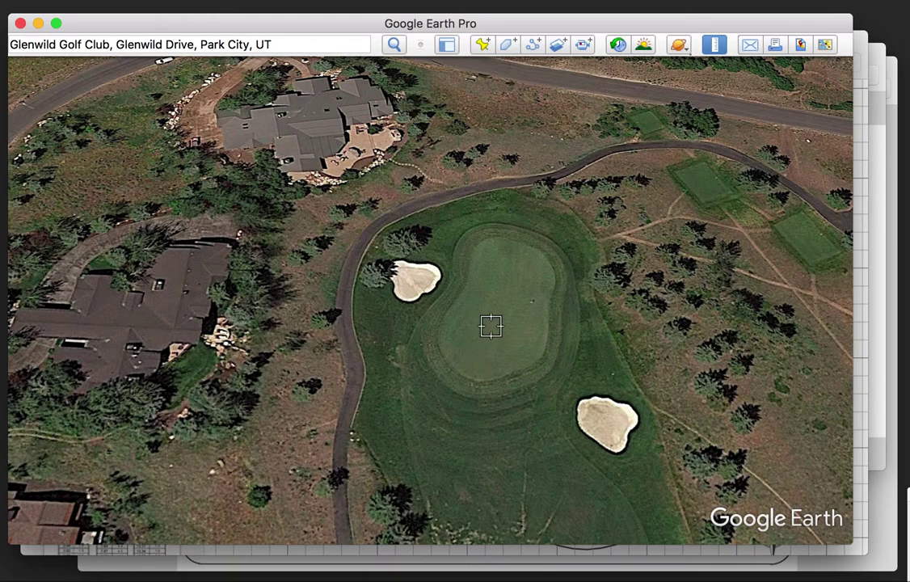
{"action": "scroll", "coordinate": [491, 326], "scroll_direction": "up", "scroll_amount": 2}
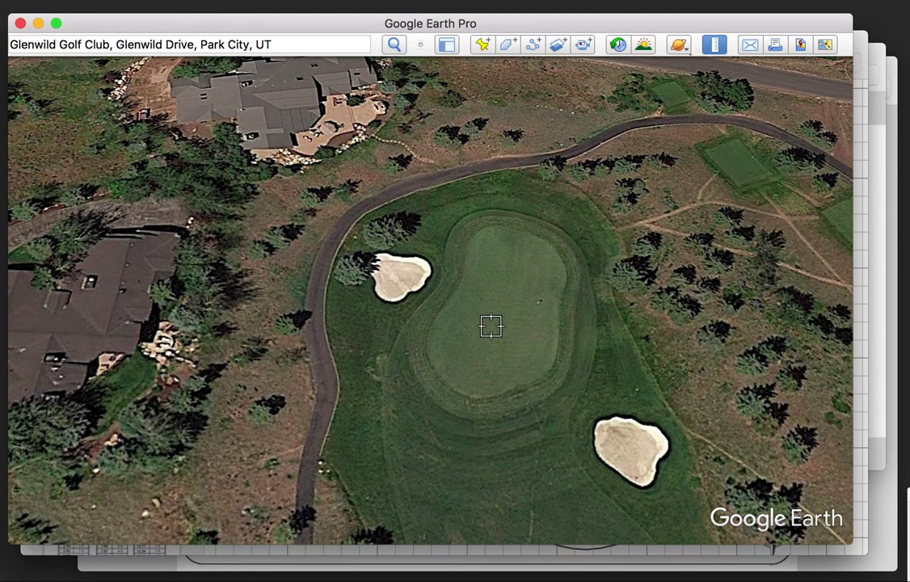